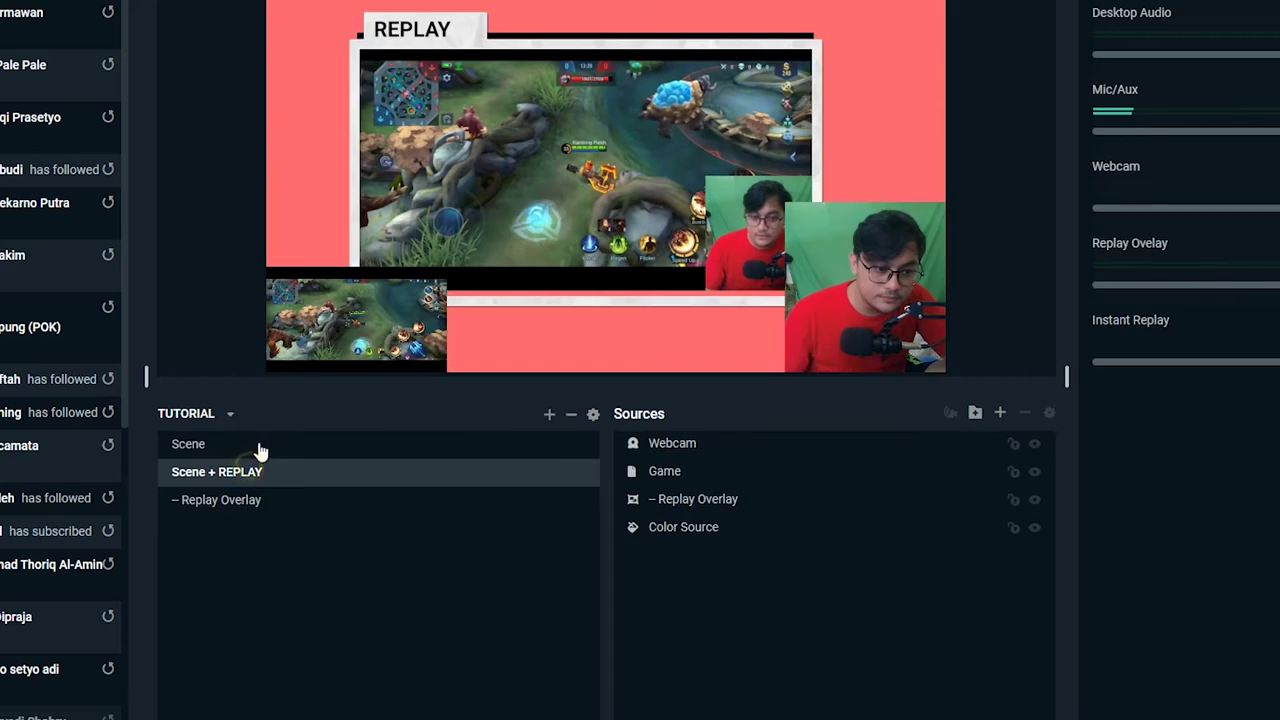
- Crop the black bars above and below the Instant Replay source in the Replay Overlay scene, and check it in Scene + REPLAY
{"action": "left_click", "coordinate": [322, 505]}
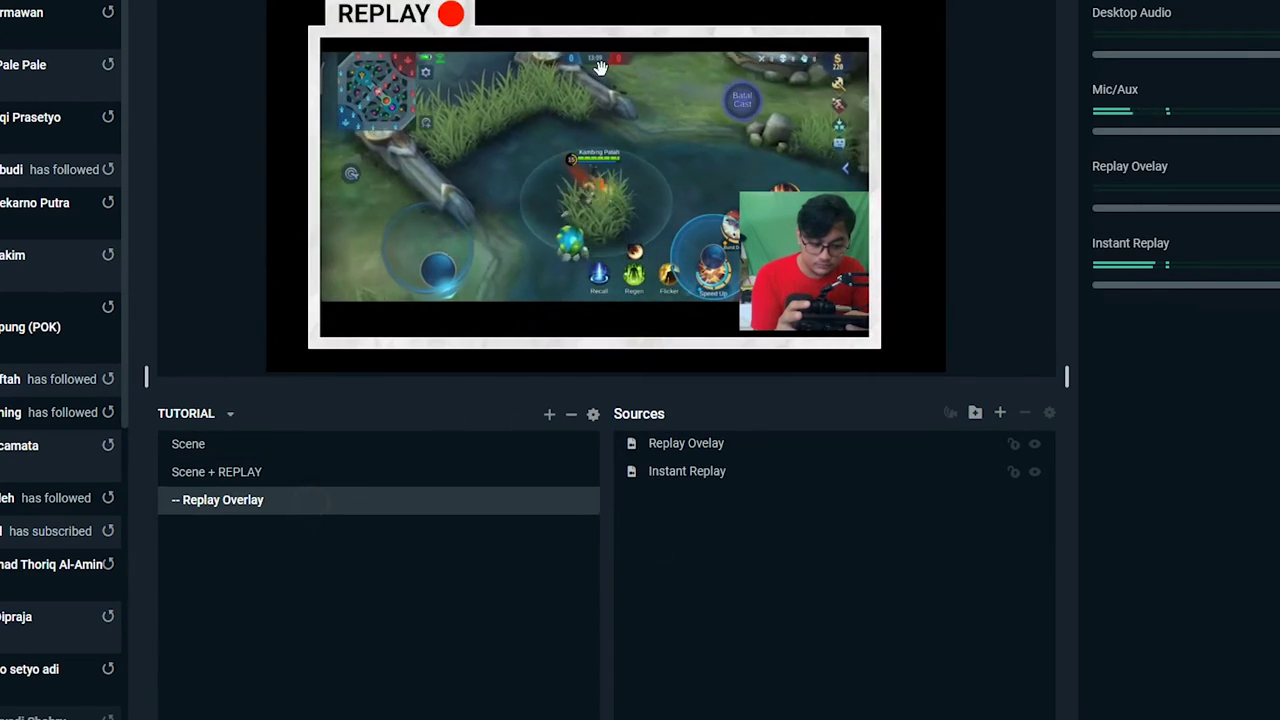
{"action": "left_click", "coordinate": [738, 471]}
{"action": "left_click", "coordinate": [757, 446]}
{"action": "left_click", "coordinate": [749, 474]}
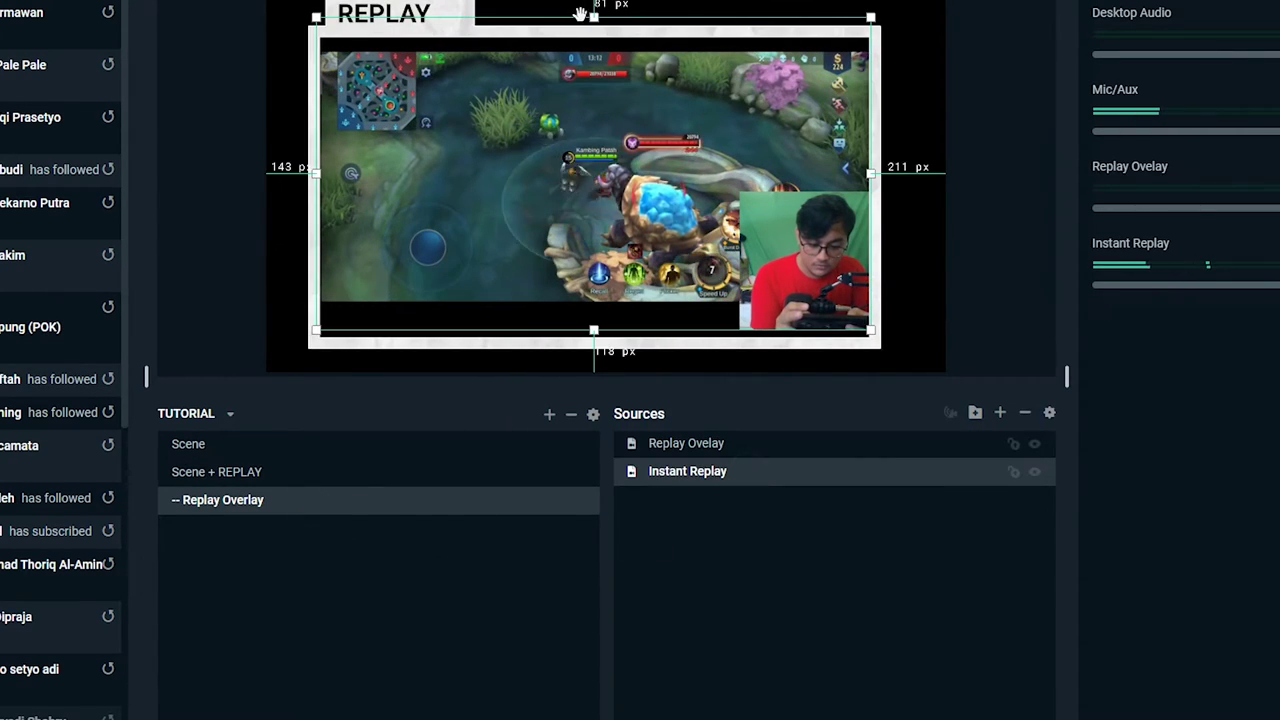
{"action": "left_click_drag", "start_coordinate": [594, 17], "coordinate": [594, 49]}
{"action": "left_click_drag", "start_coordinate": [594, 330], "coordinate": [596, 303]}
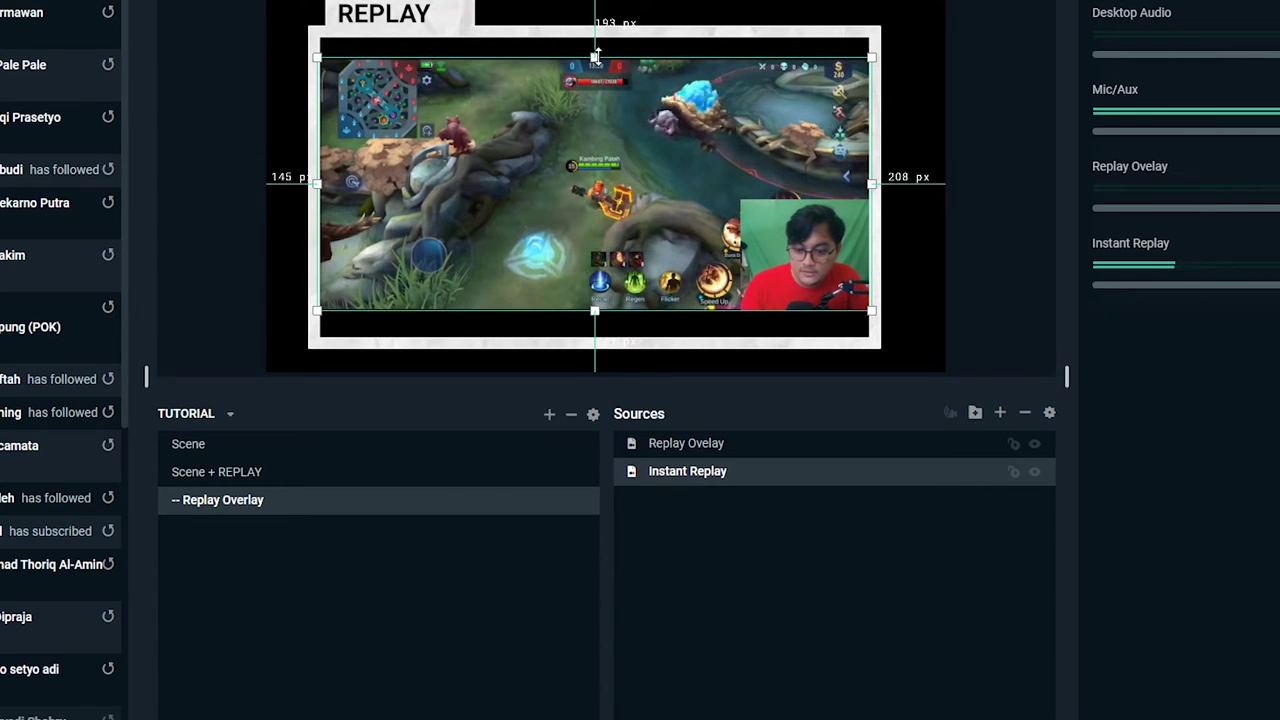
{"action": "left_click", "coordinate": [259, 462]}
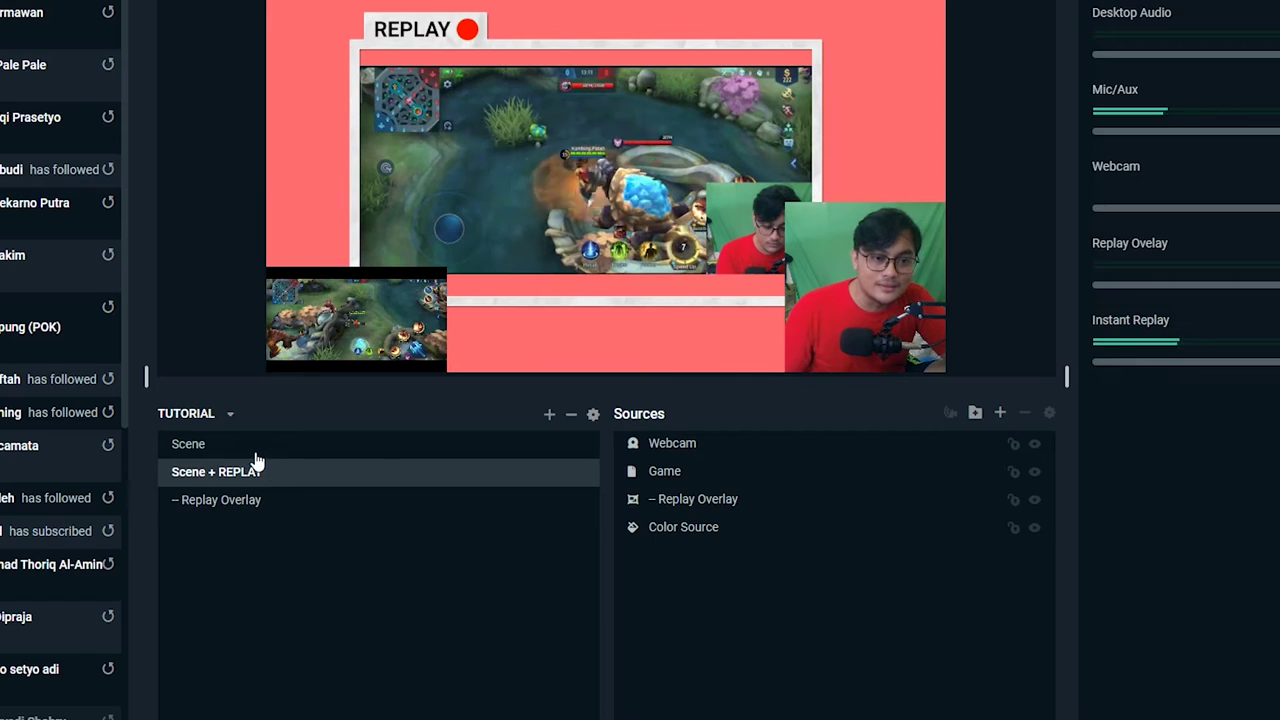
- Stretch the Instant Replay source vertically to fill the replay frame, and check the overlay in Scene + REPLAY
{"action": "left_click", "coordinate": [216, 499]}
{"action": "left_click", "coordinate": [687, 471]}
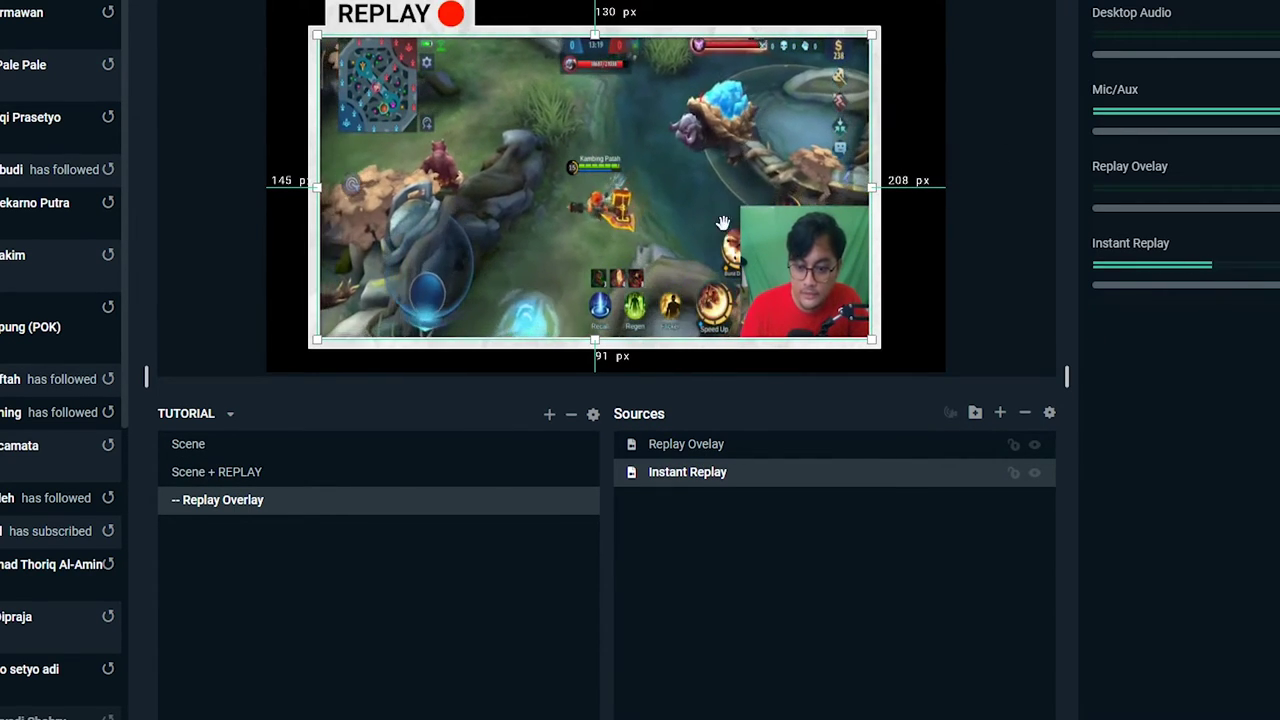
{"action": "left_click", "coordinate": [246, 478]}
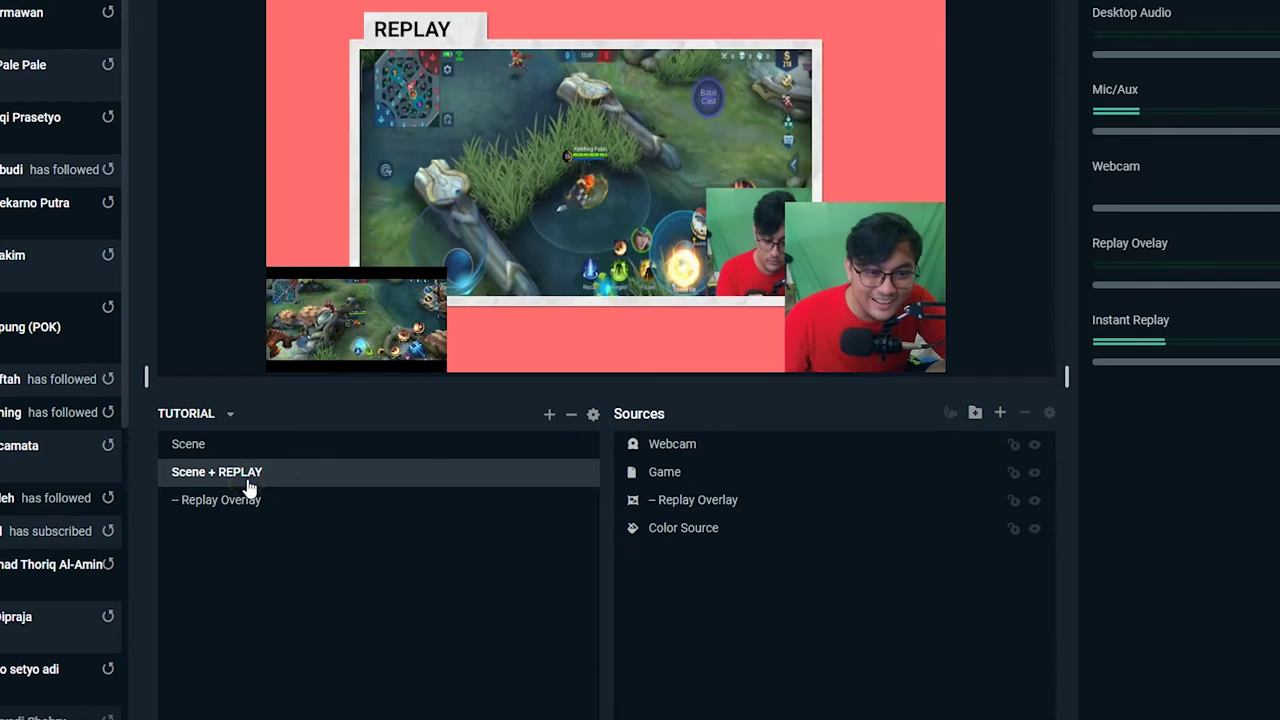
{"action": "left_click", "coordinate": [645, 118]}
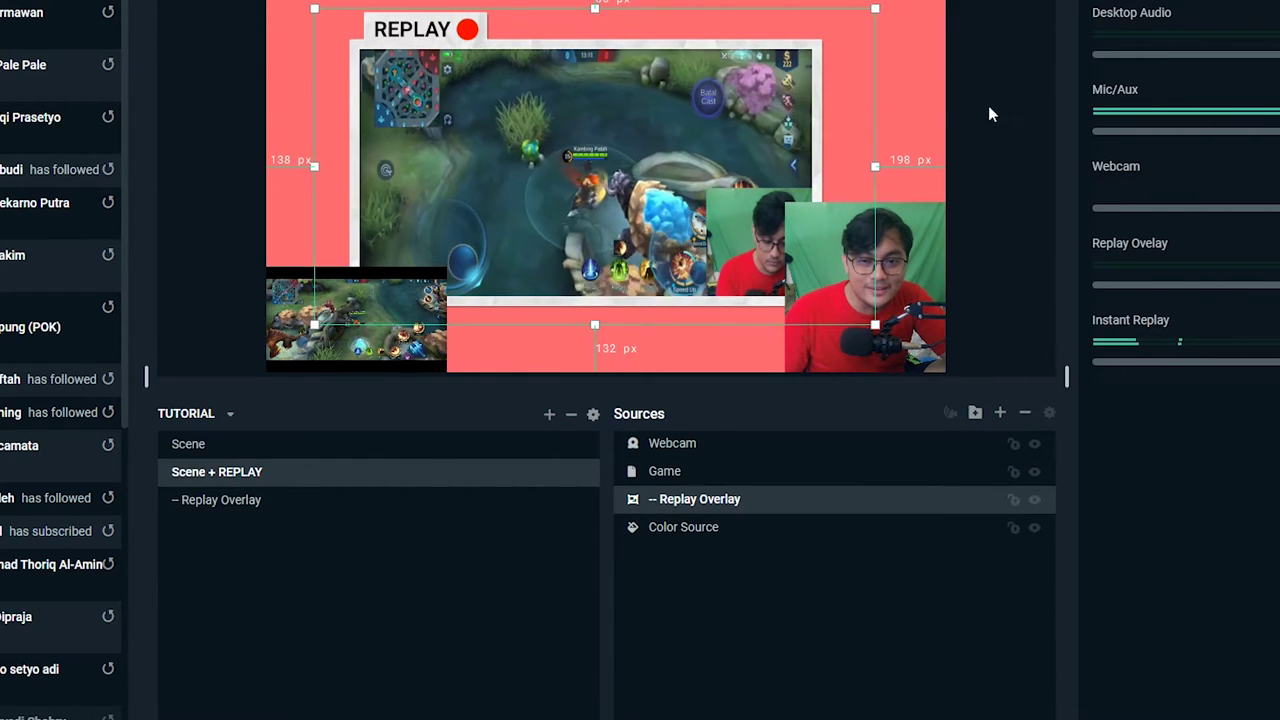
{"action": "left_click", "coordinate": [991, 114]}
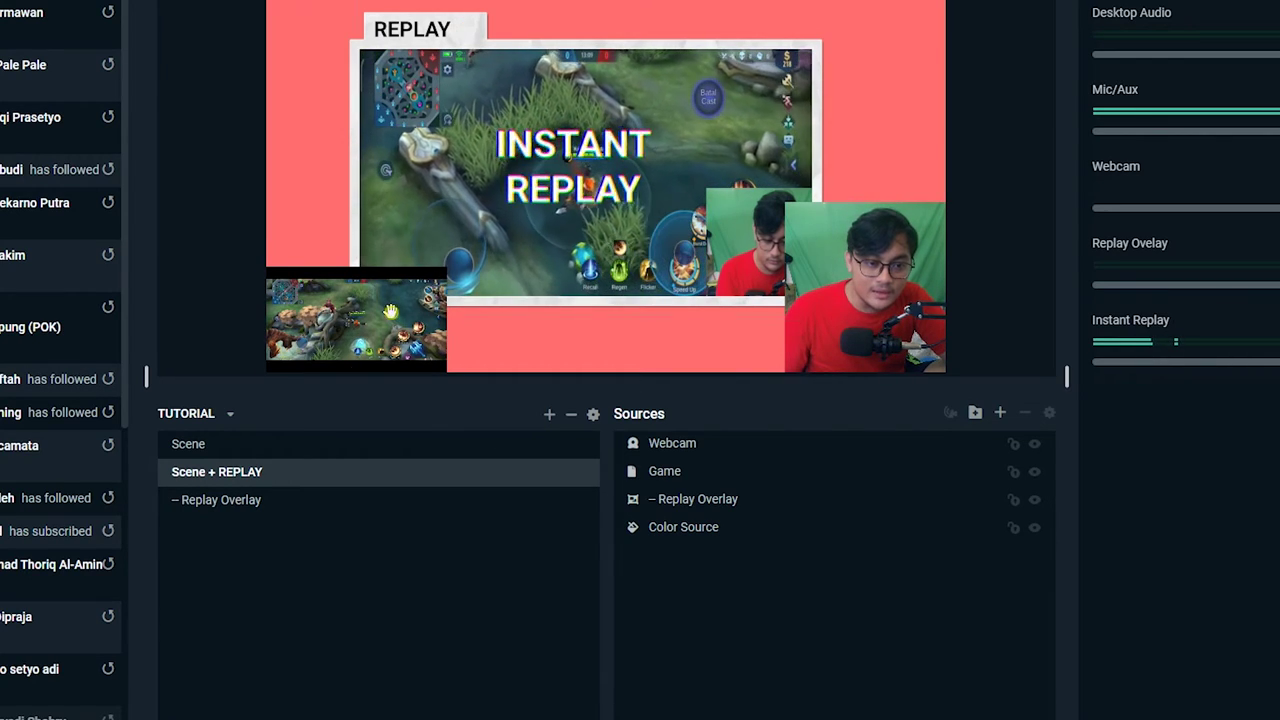
- Crop the black bars above and below the small Game source in the Scene + REPLAY scene
{"action": "left_click", "coordinate": [390, 312]}
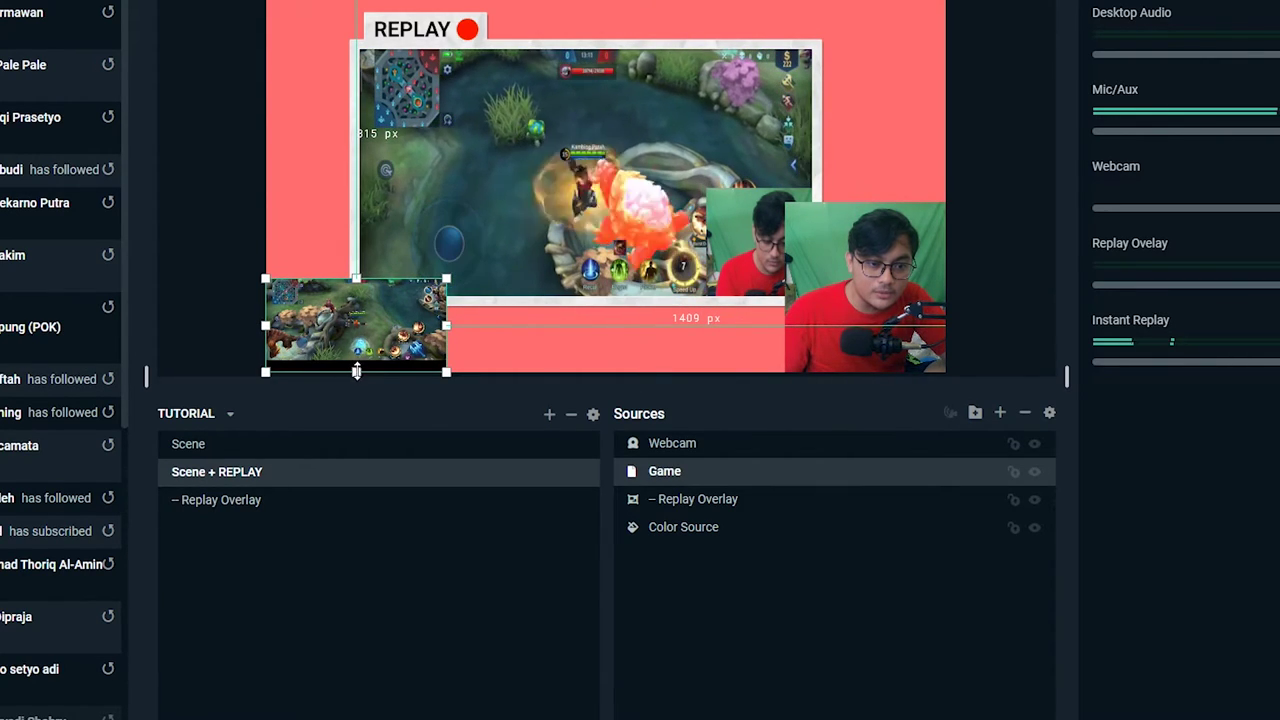
{"action": "left_click_drag", "start_coordinate": [356, 371], "coordinate": [356, 362]}
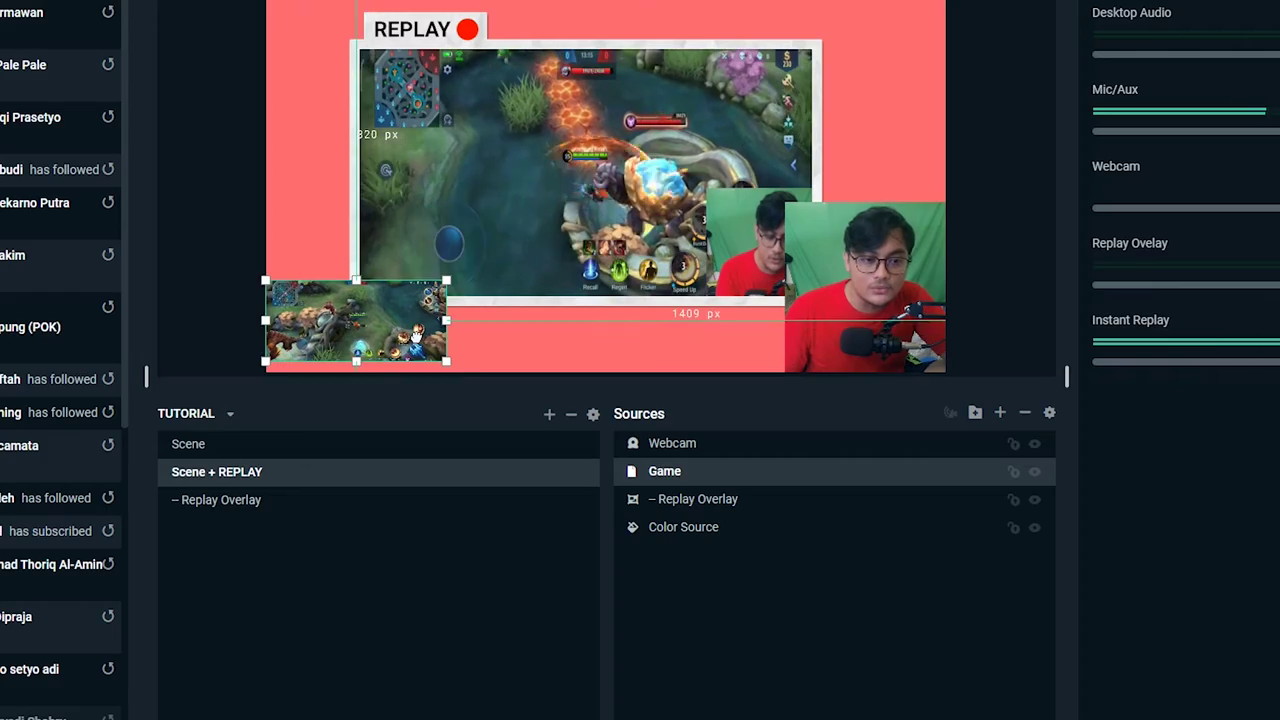
{"action": "left_click", "coordinate": [1033, 141]}
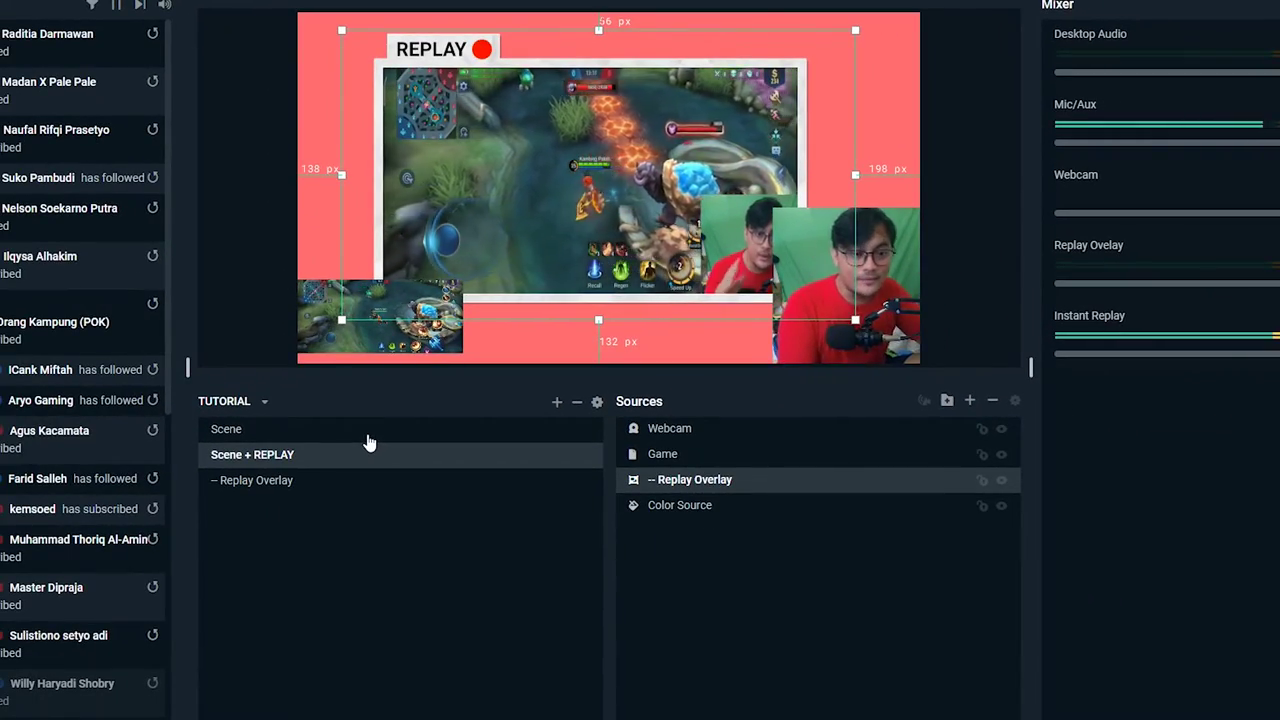
- Preview the change between Scene and Scene + REPLAY, and view the list of scene transitions
{"action": "left_click", "coordinate": [367, 431]}
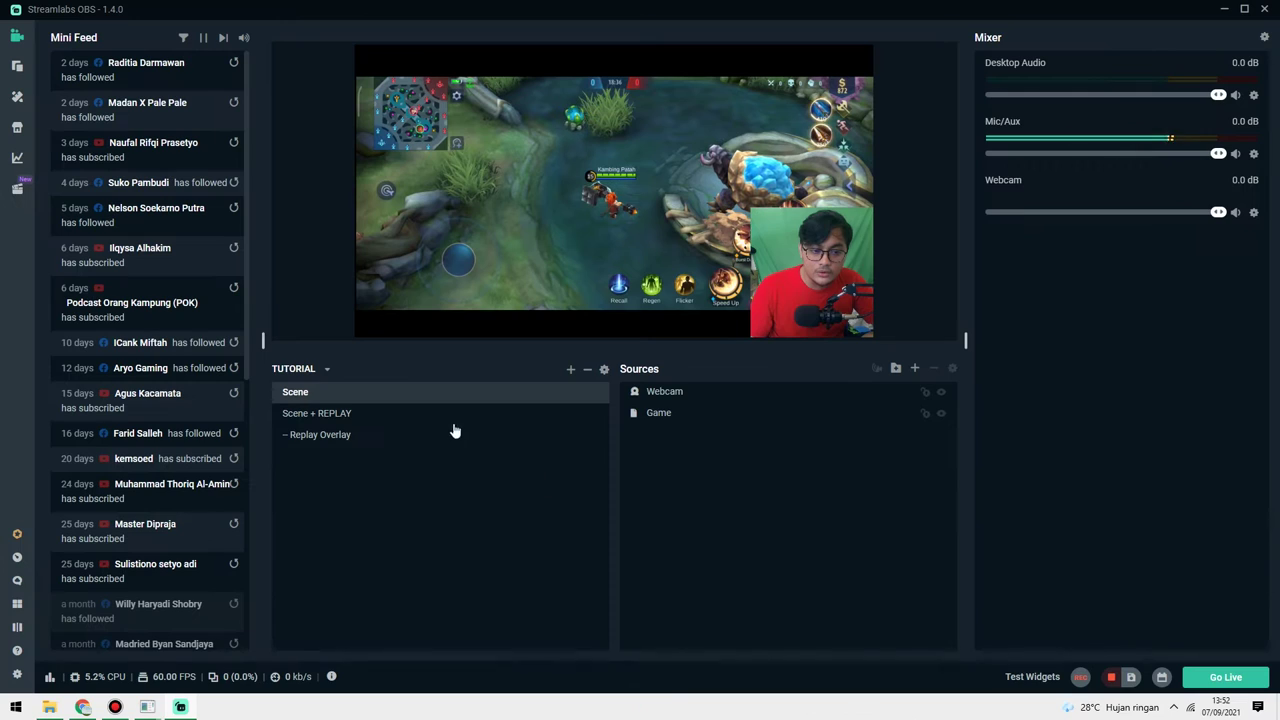
{"action": "left_click", "coordinate": [412, 413]}
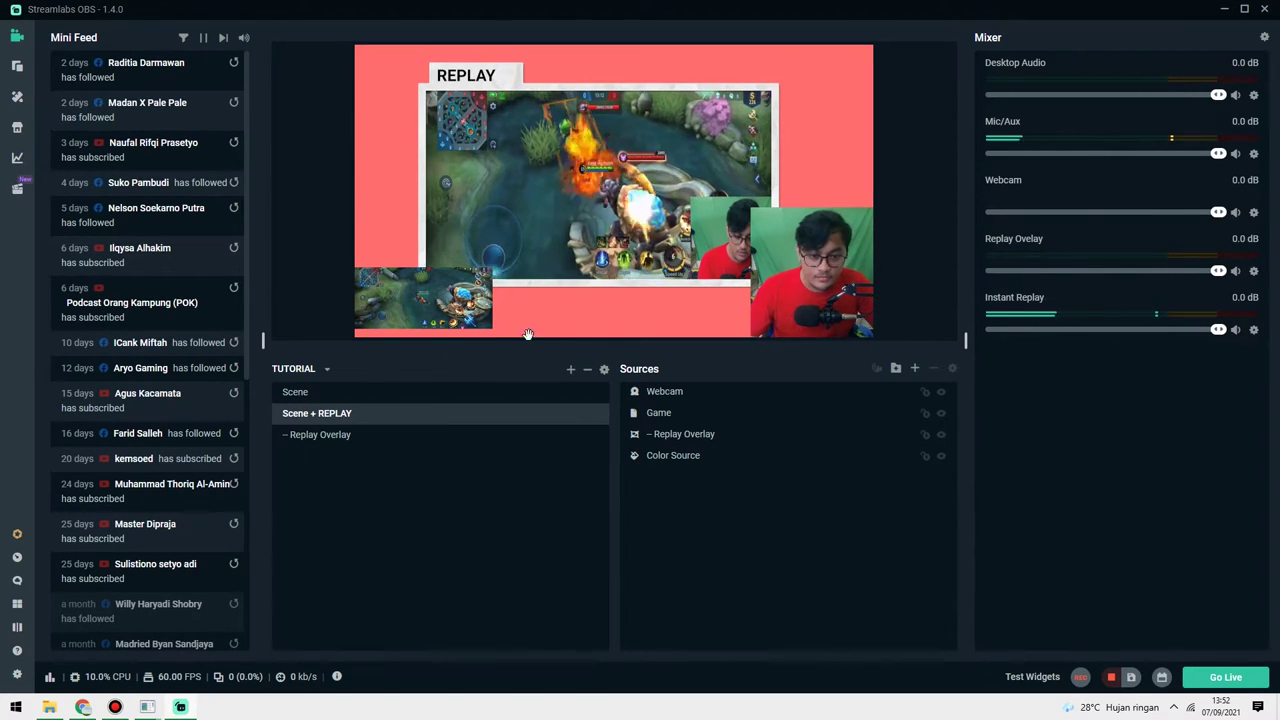
{"action": "left_click", "coordinate": [604, 369]}
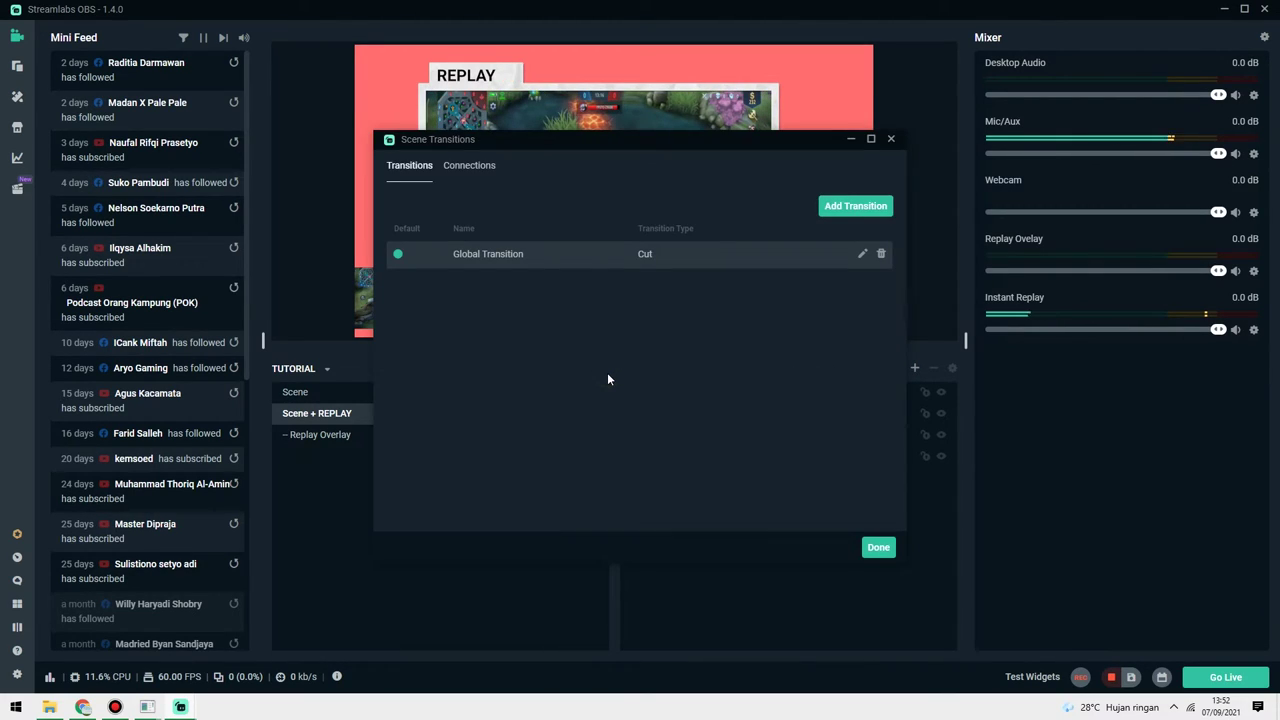
{"action": "left_click", "coordinate": [892, 140]}
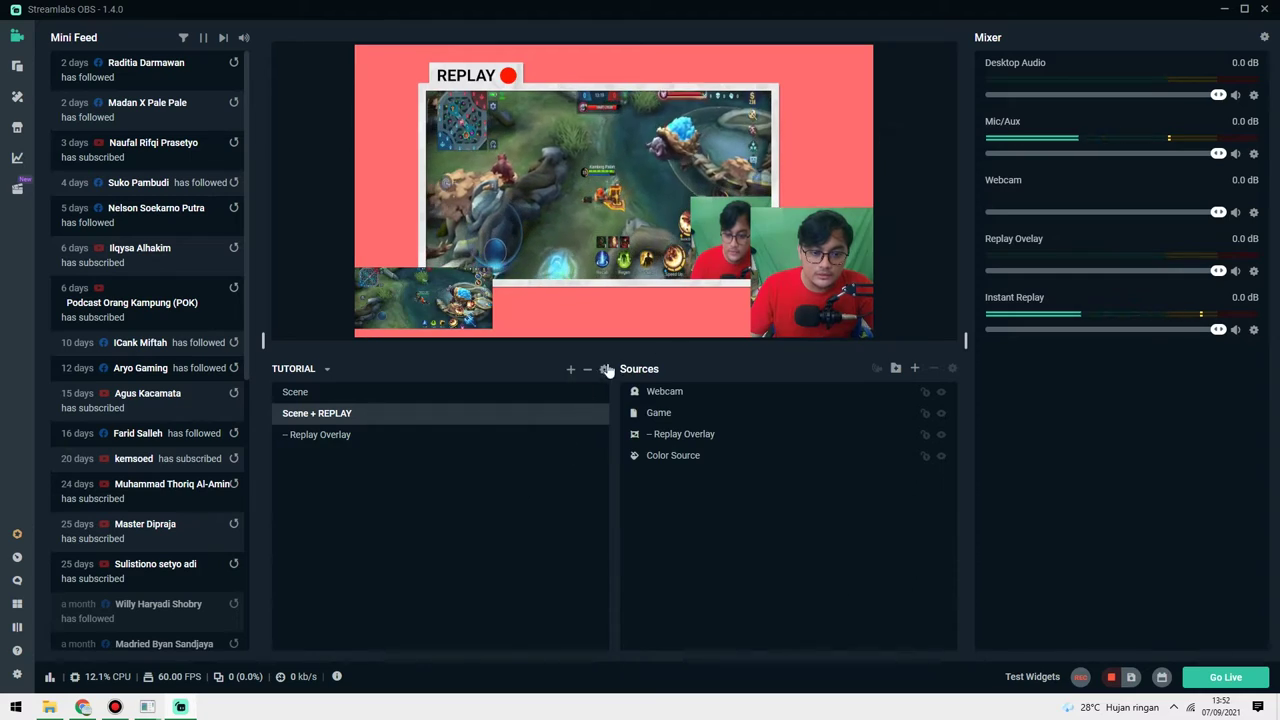
- Add a Slide scene transition as the default, and test it by switching between Scene and Scene + REPLAY
{"action": "left_click", "coordinate": [605, 369]}
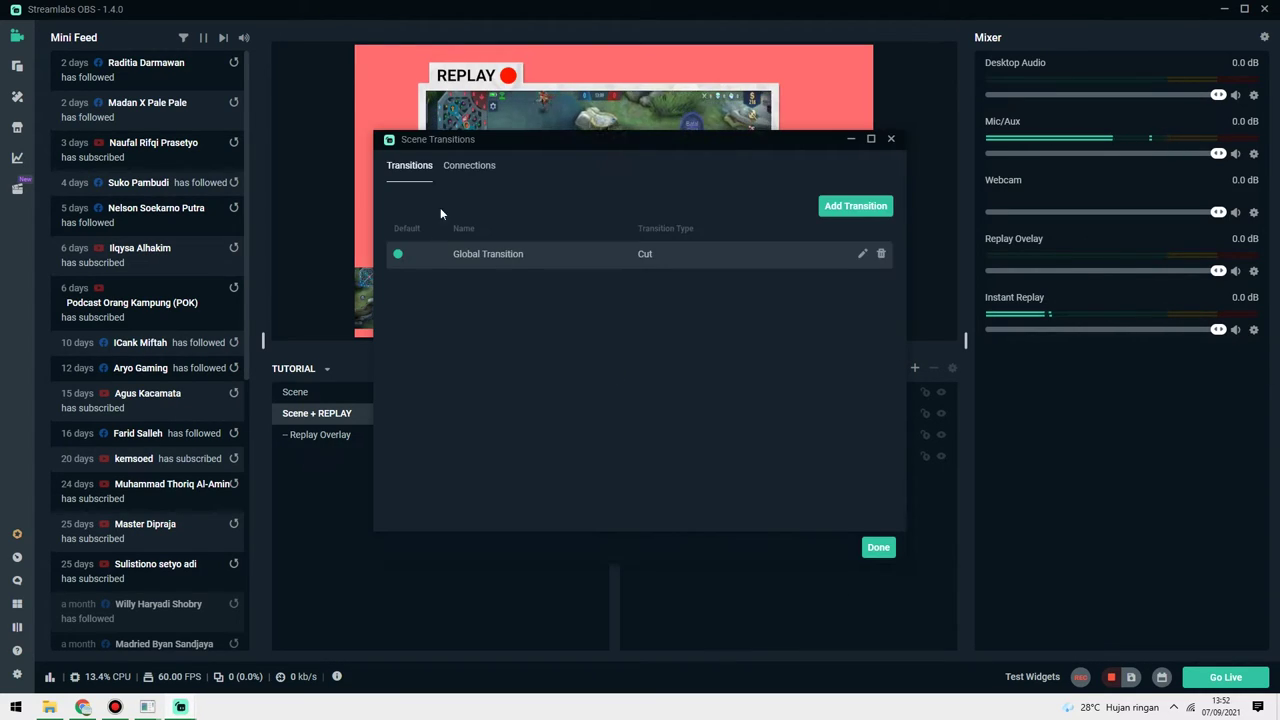
{"action": "left_click_drag", "start_coordinate": [509, 134], "coordinate": [526, 114]}
{"action": "left_click", "coordinate": [884, 188]}
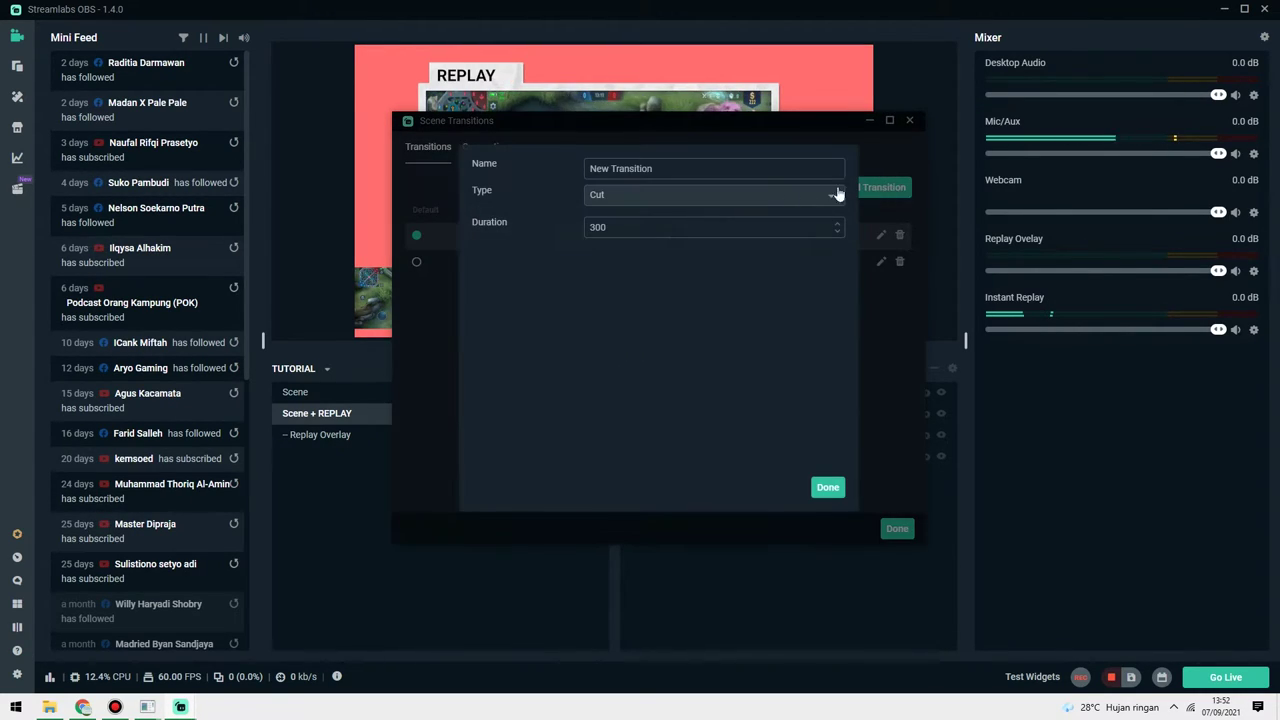
{"action": "left_click", "coordinate": [771, 196]}
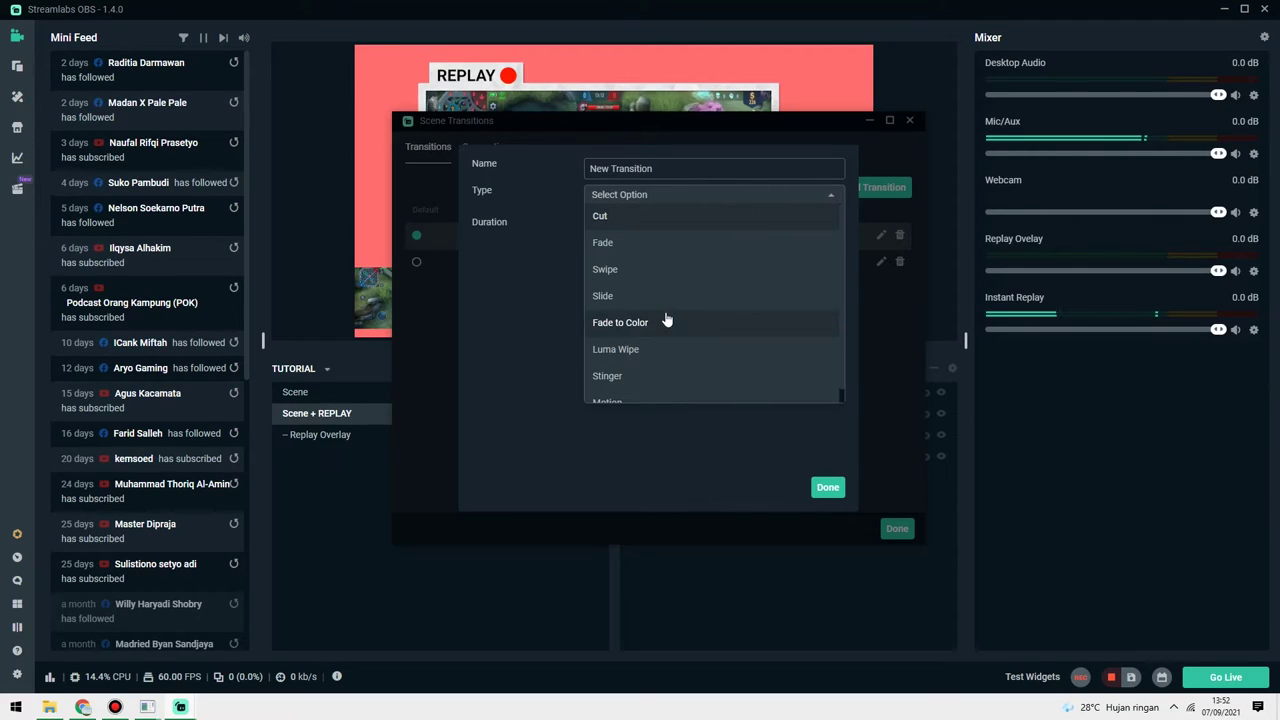
{"action": "scroll", "coordinate": [660, 345], "scroll_direction": "down", "scroll_amount": 1}
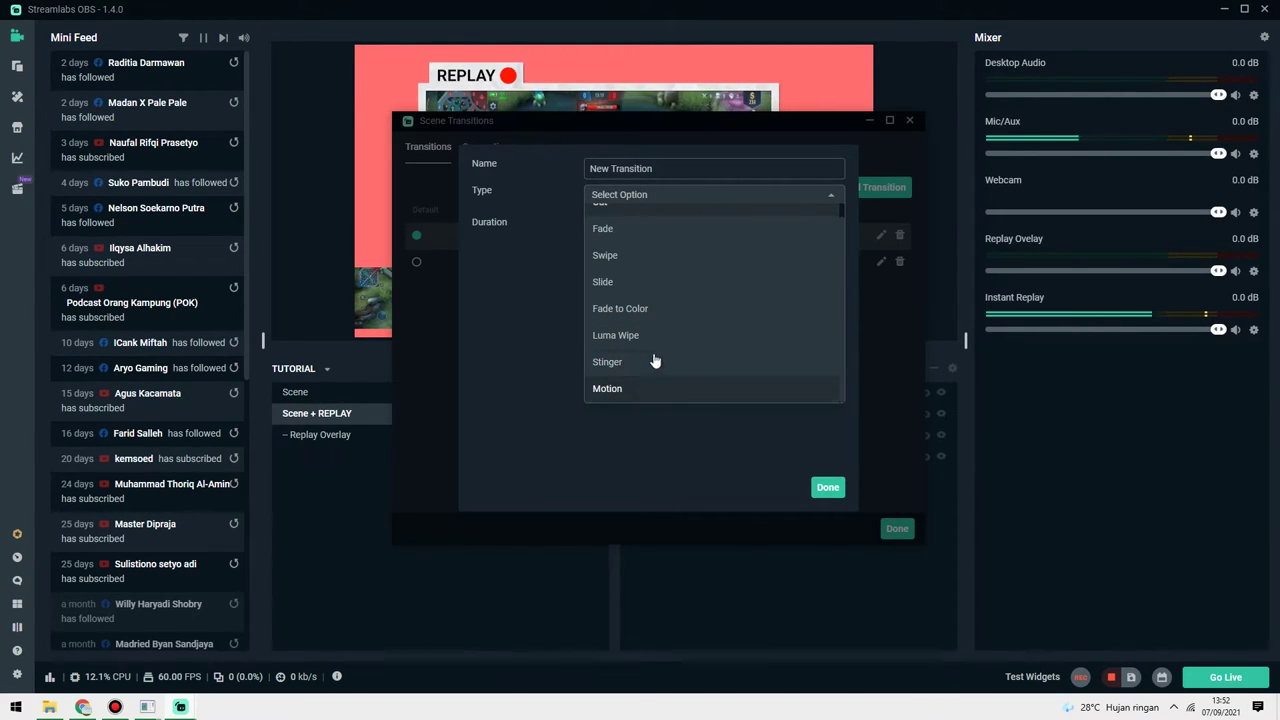
{"action": "left_click", "coordinate": [648, 282]}
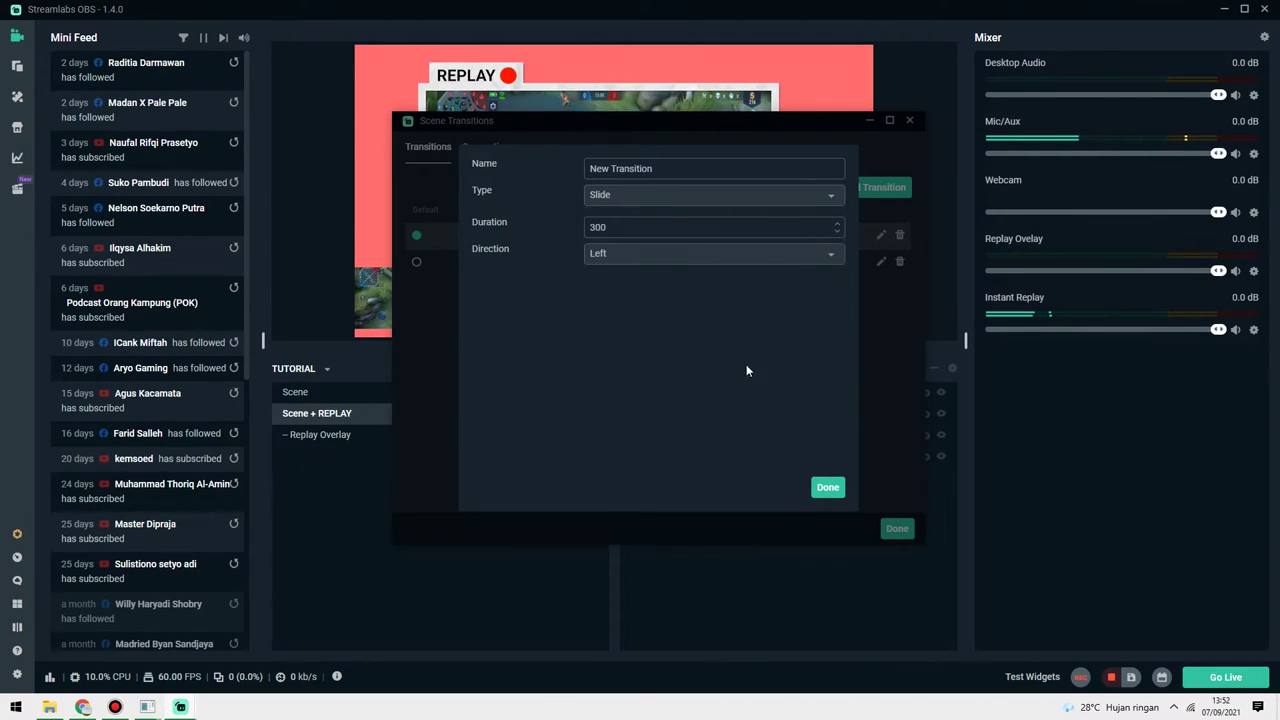
{"action": "left_click", "coordinate": [834, 490]}
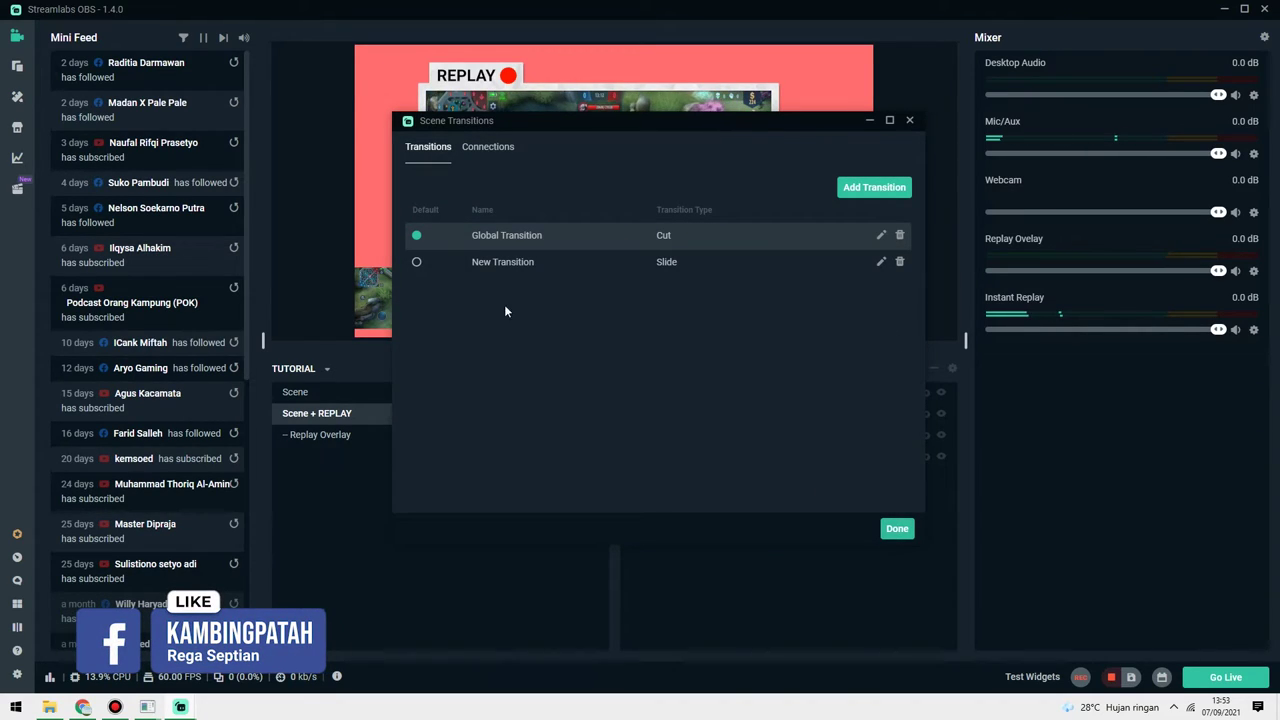
{"action": "left_click", "coordinate": [895, 530]}
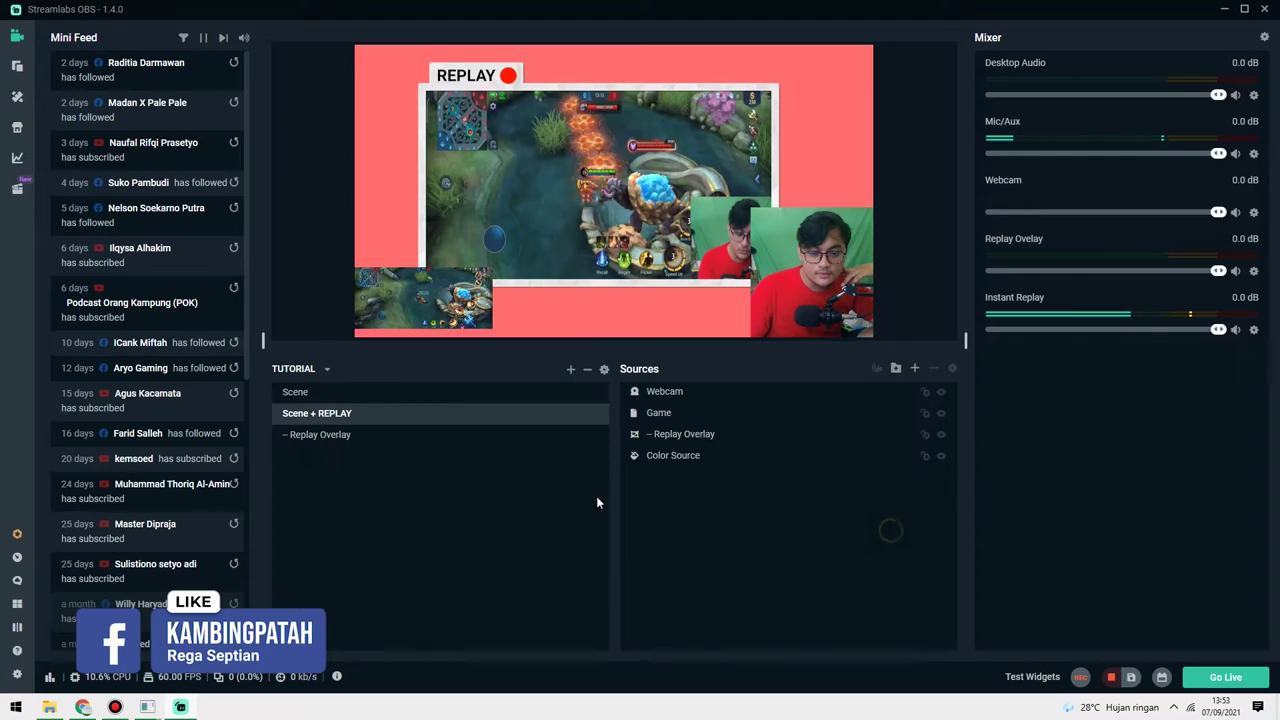
{"action": "left_click", "coordinate": [307, 398]}
{"action": "left_click", "coordinate": [311, 415]}
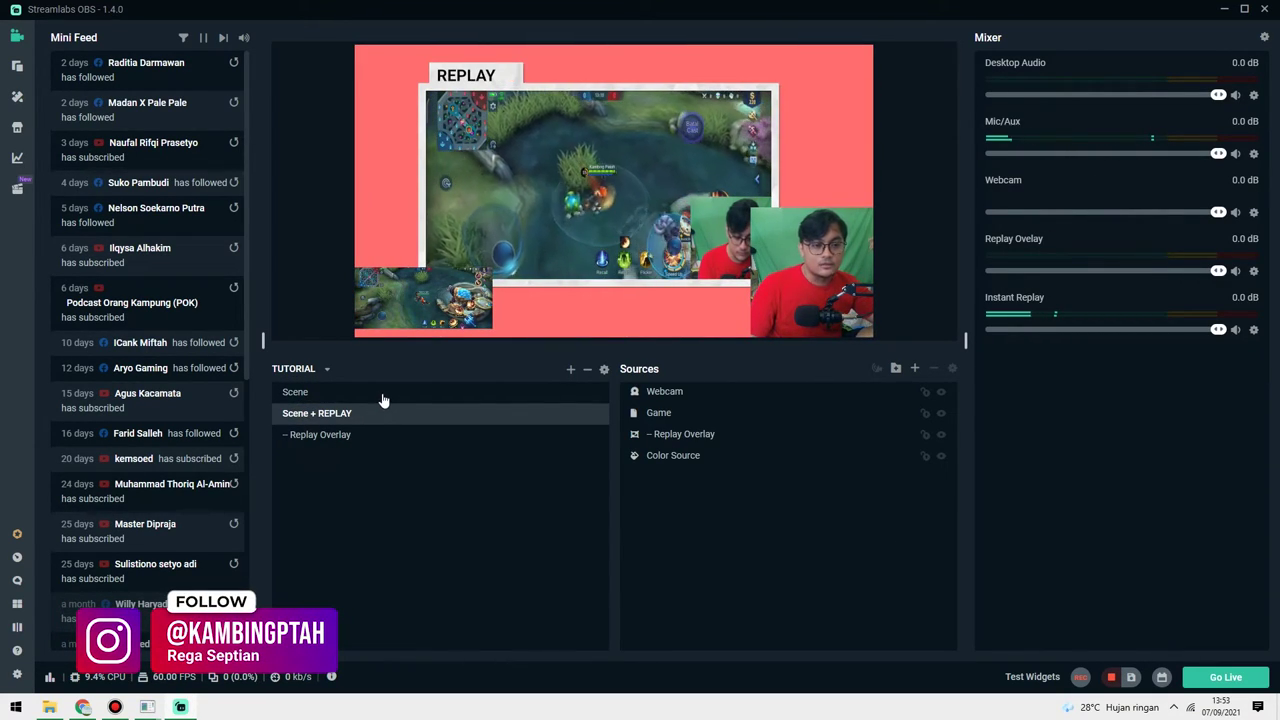
- Add another scene transition, look through the available types including Stinger, and keep it as Cut
{"action": "left_click", "coordinate": [604, 370]}
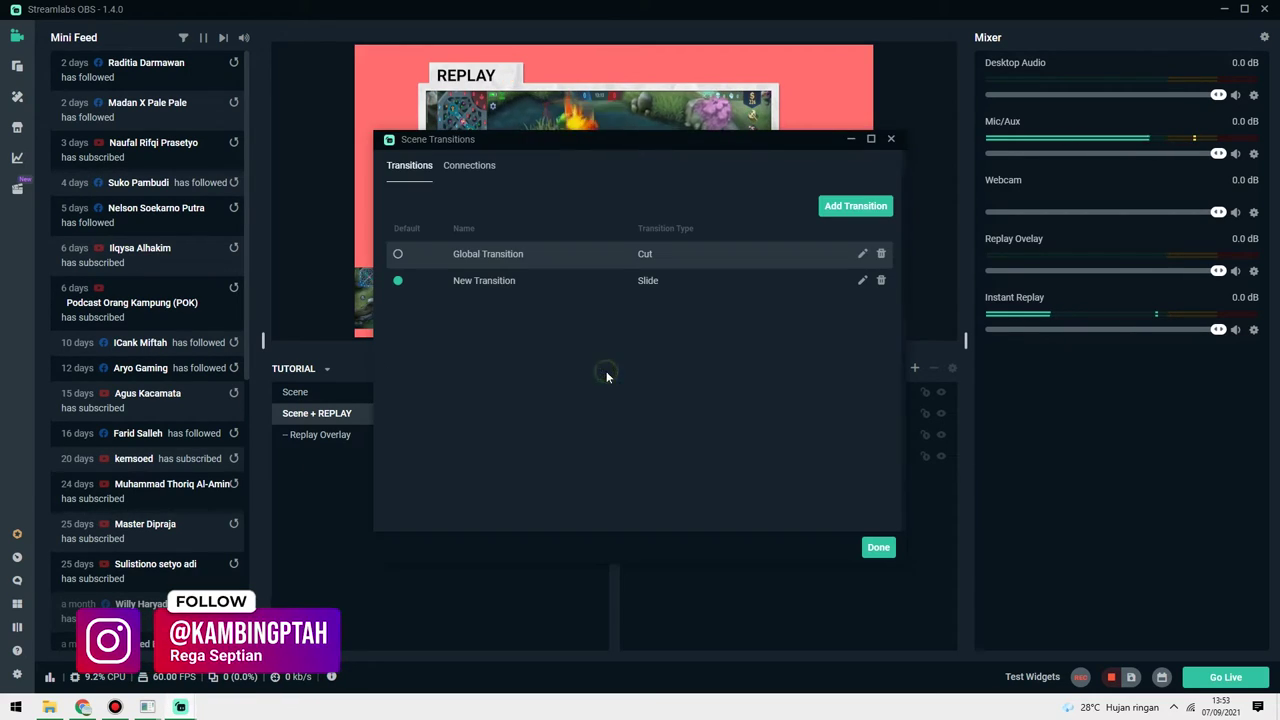
{"action": "left_click", "coordinate": [848, 206]}
{"action": "left_click", "coordinate": [657, 212]}
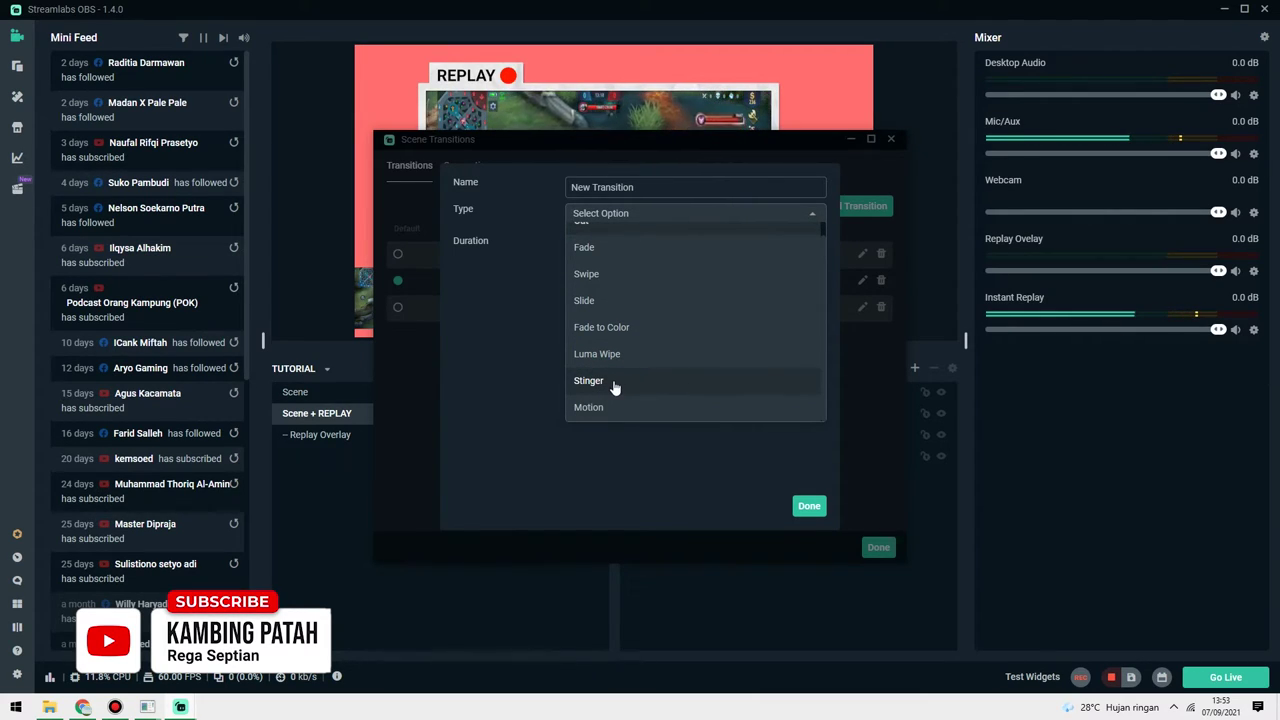
{"action": "left_click", "coordinate": [486, 357]}
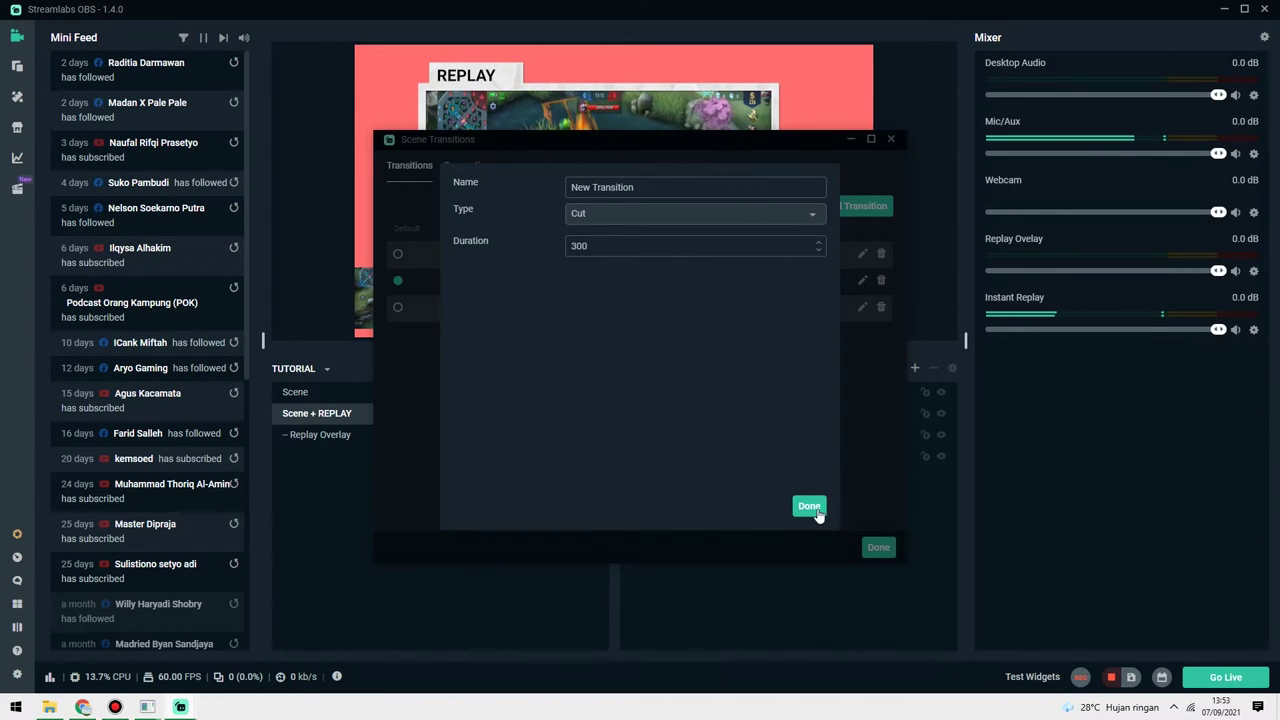
{"action": "left_click", "coordinate": [810, 507]}
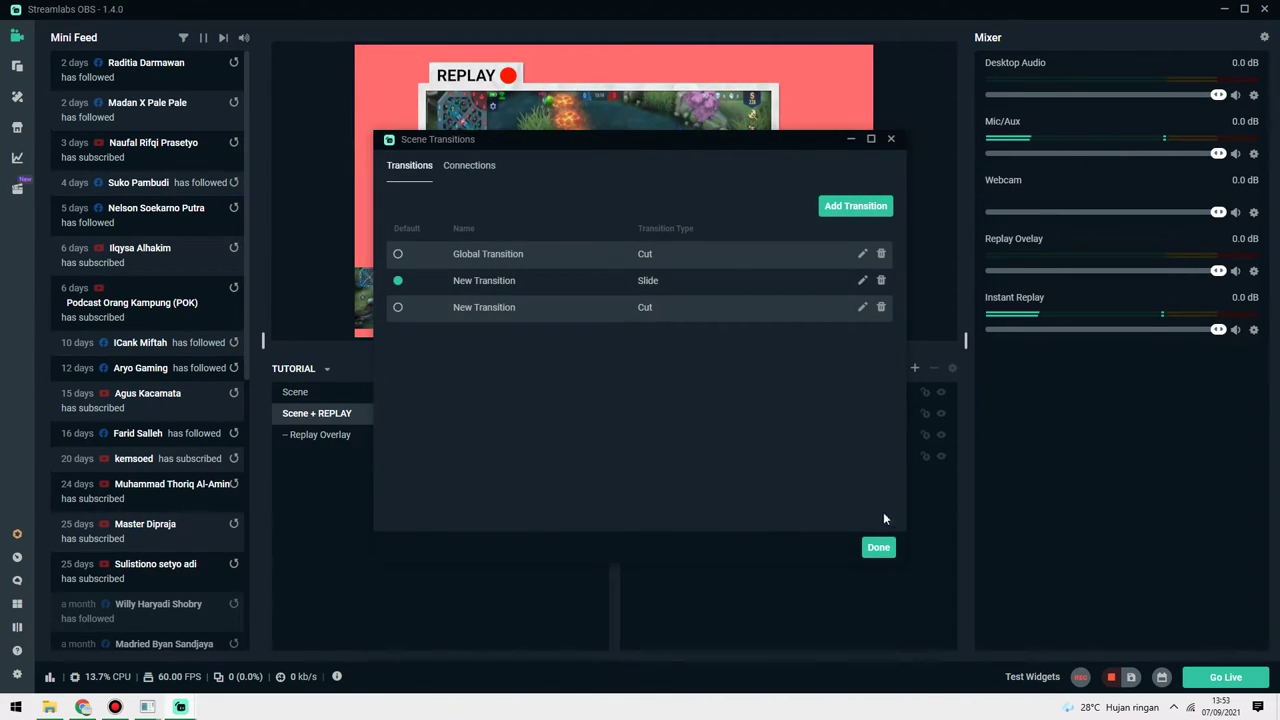
{"action": "left_click", "coordinate": [878, 547]}
- Save a replay while in Scene, and switch to Scene + REPLAY to play it
{"action": "left_click", "coordinate": [300, 392]}
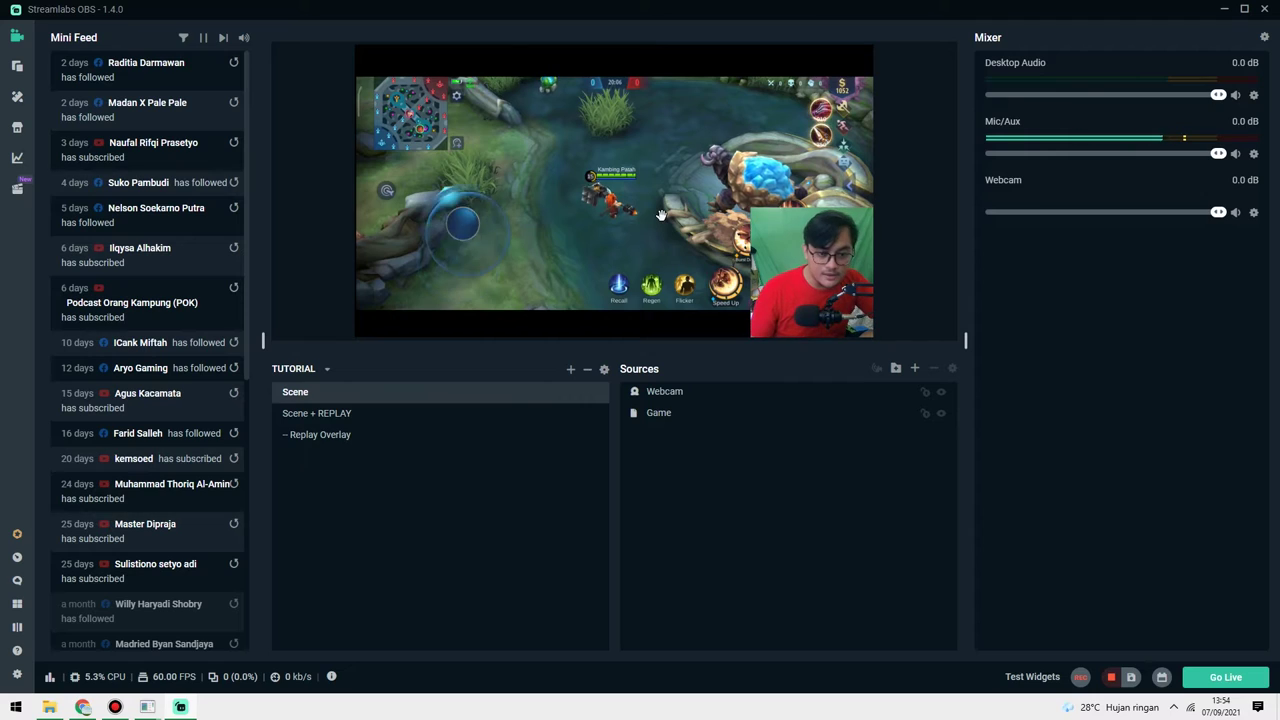
{"action": "left_click", "coordinate": [1133, 679]}
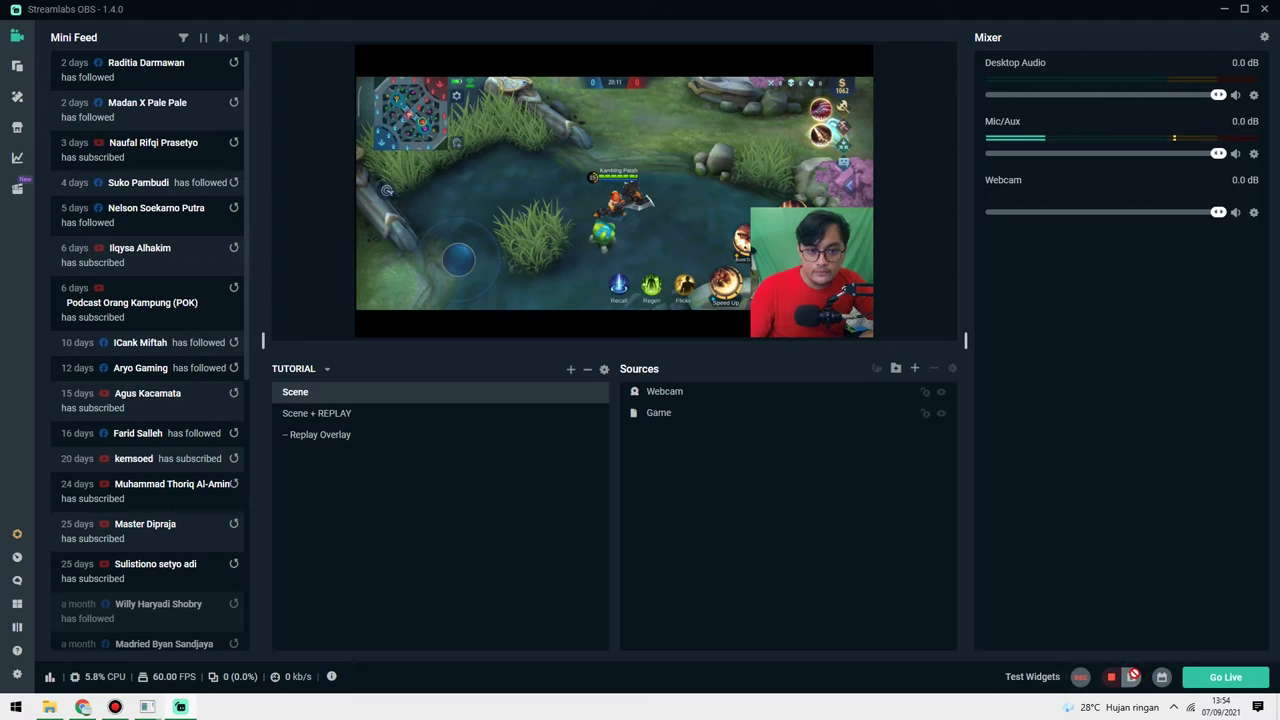
{"action": "left_click", "coordinate": [350, 414]}
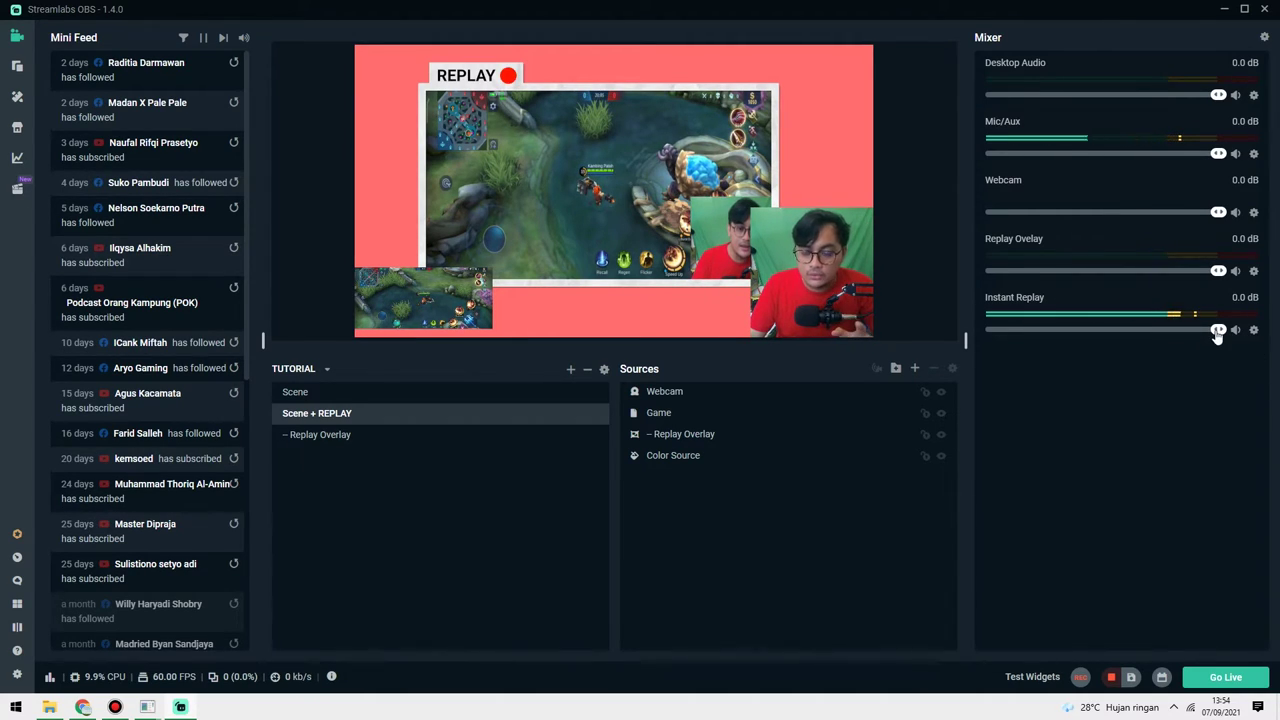
- Lower the Instant Replay volume to -14.3 dB, and save another replay from Scene
{"action": "mouse_move", "coordinate": [1124, 333]}
{"action": "left_mouse_down"}
{"action": "mouse_move", "coordinate": [1151, 332]}
{"action": "mouse_move", "coordinate": [1132, 331]}
{"action": "left_mouse_up"}
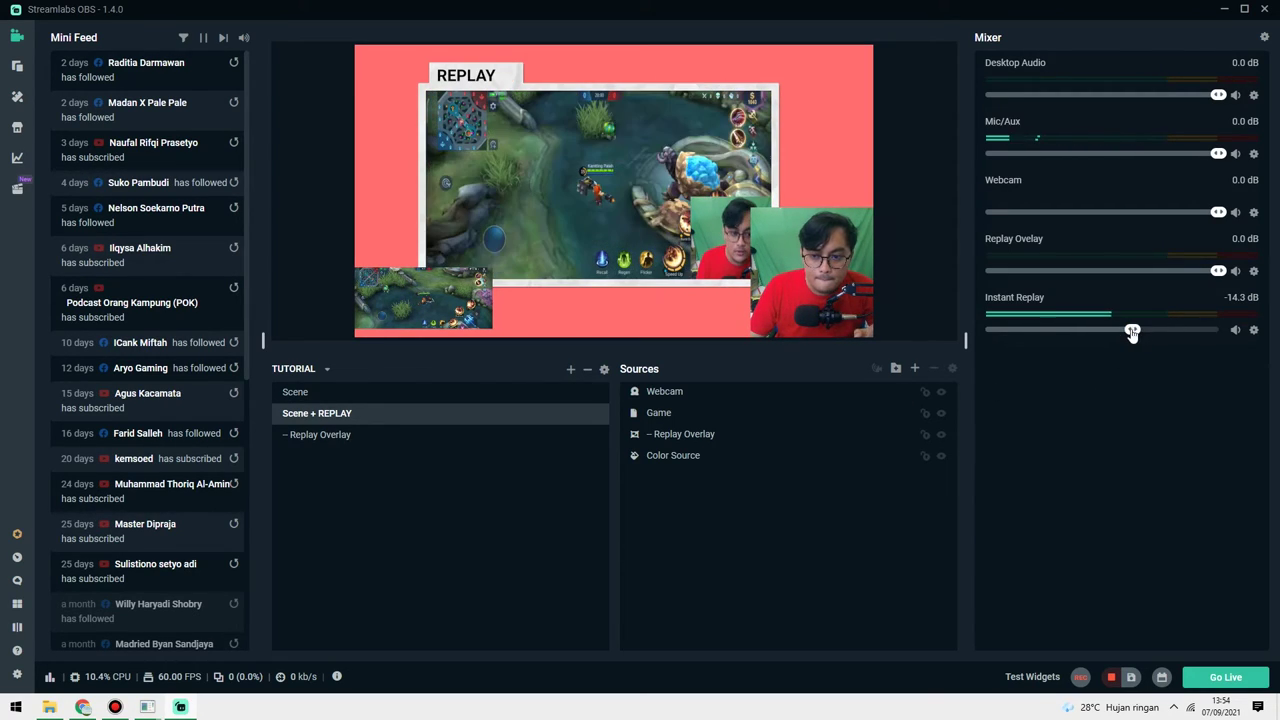
{"action": "left_click", "coordinate": [362, 399]}
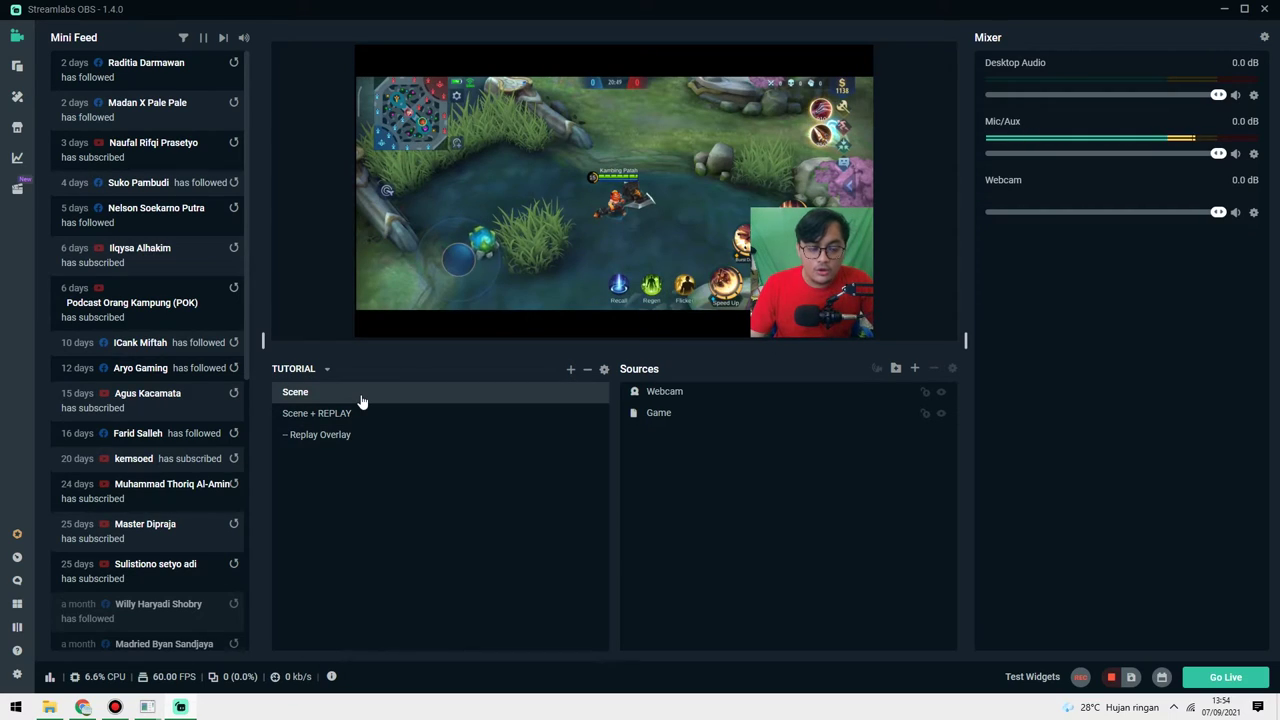
{"action": "left_click", "coordinate": [1128, 679]}
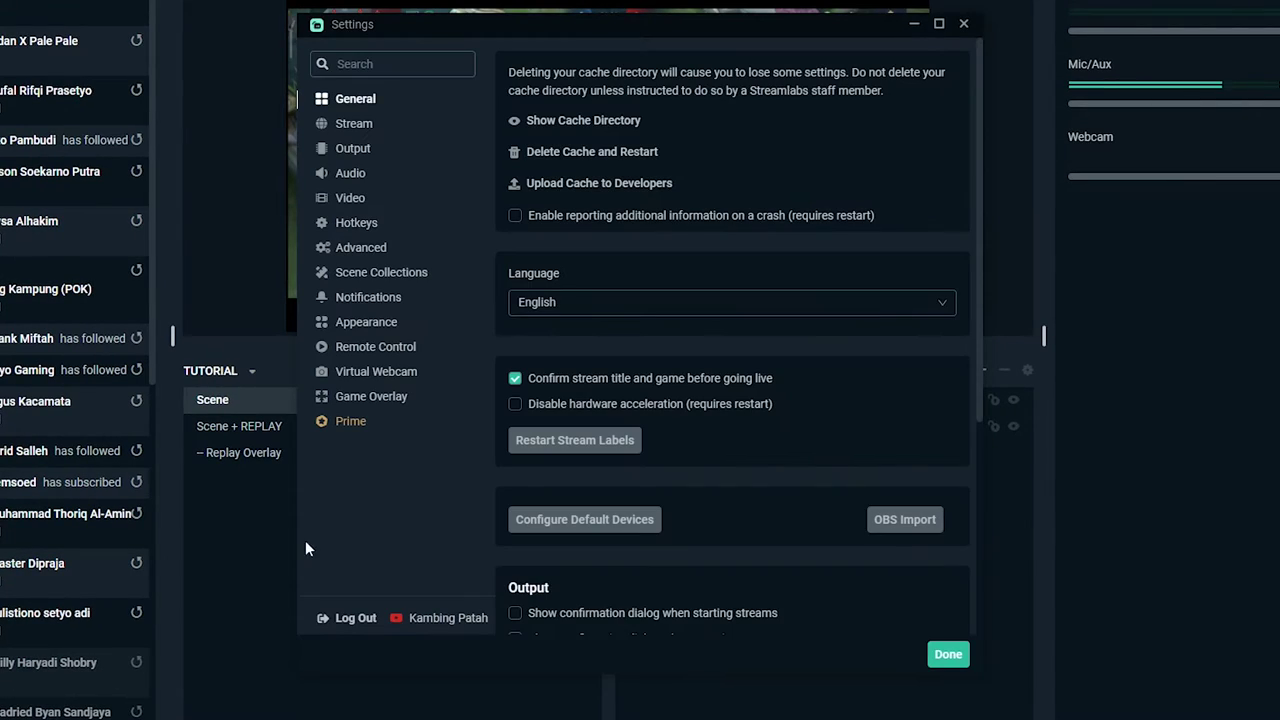
- Assign the End key as the Save Replay hotkey in the settings
{"action": "left_click", "coordinate": [379, 225]}
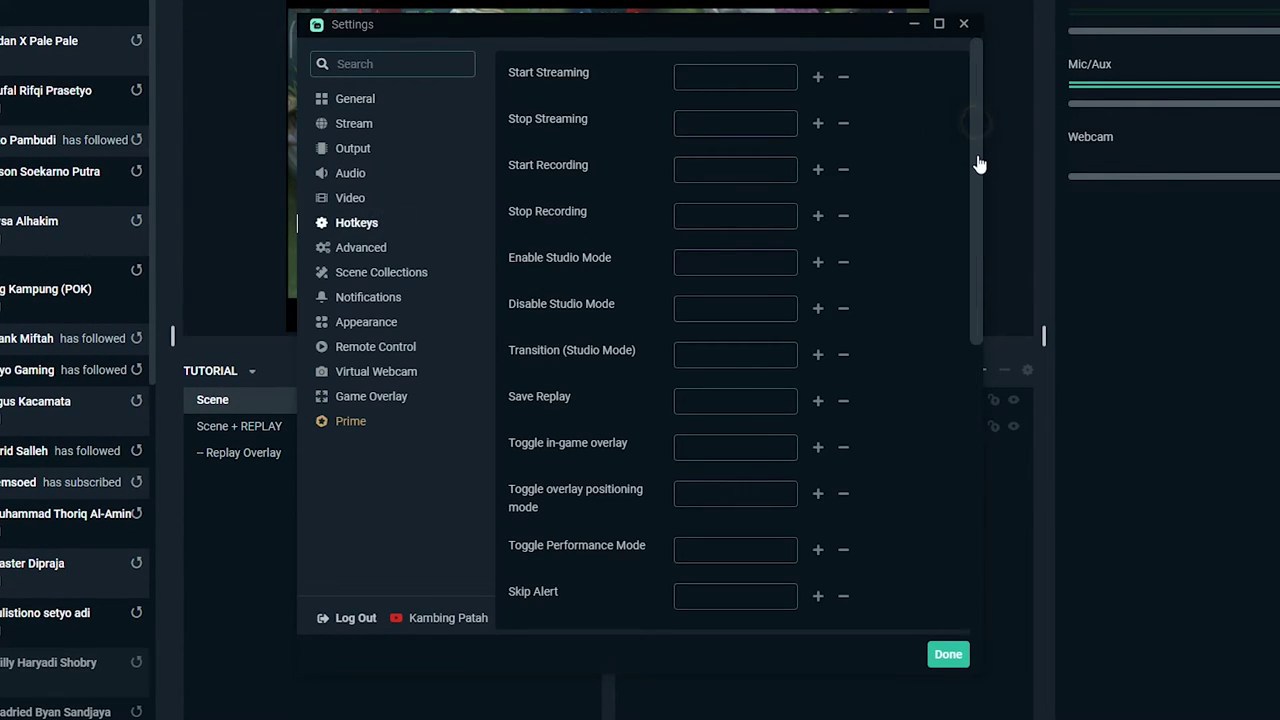
{"action": "left_click_drag", "start_coordinate": [977, 163], "coordinate": [727, 234]}
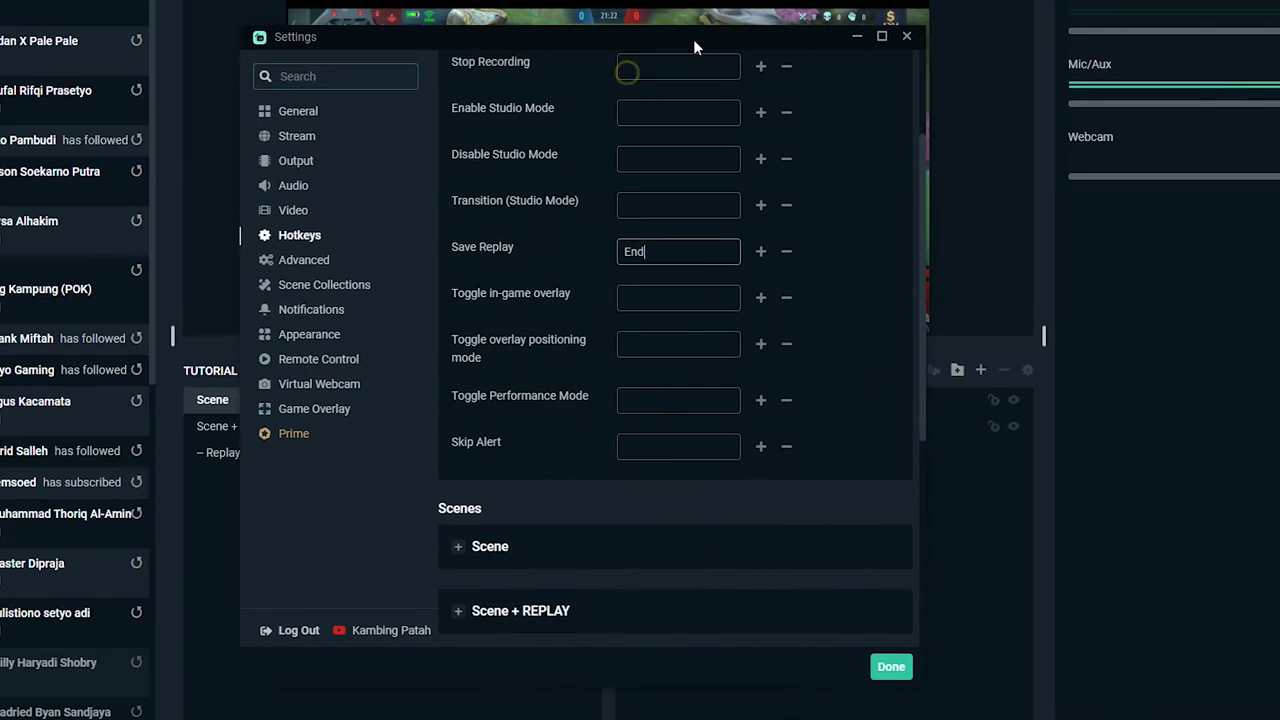
- Assign the Home key as the Switch to scene hotkey for Scene in the hotkey settings
{"action": "scroll", "coordinate": [922, 338], "scroll_direction": "down", "scroll_amount": 2}
{"action": "scroll", "coordinate": [798, 261], "scroll_direction": "up", "scroll_amount": 1}
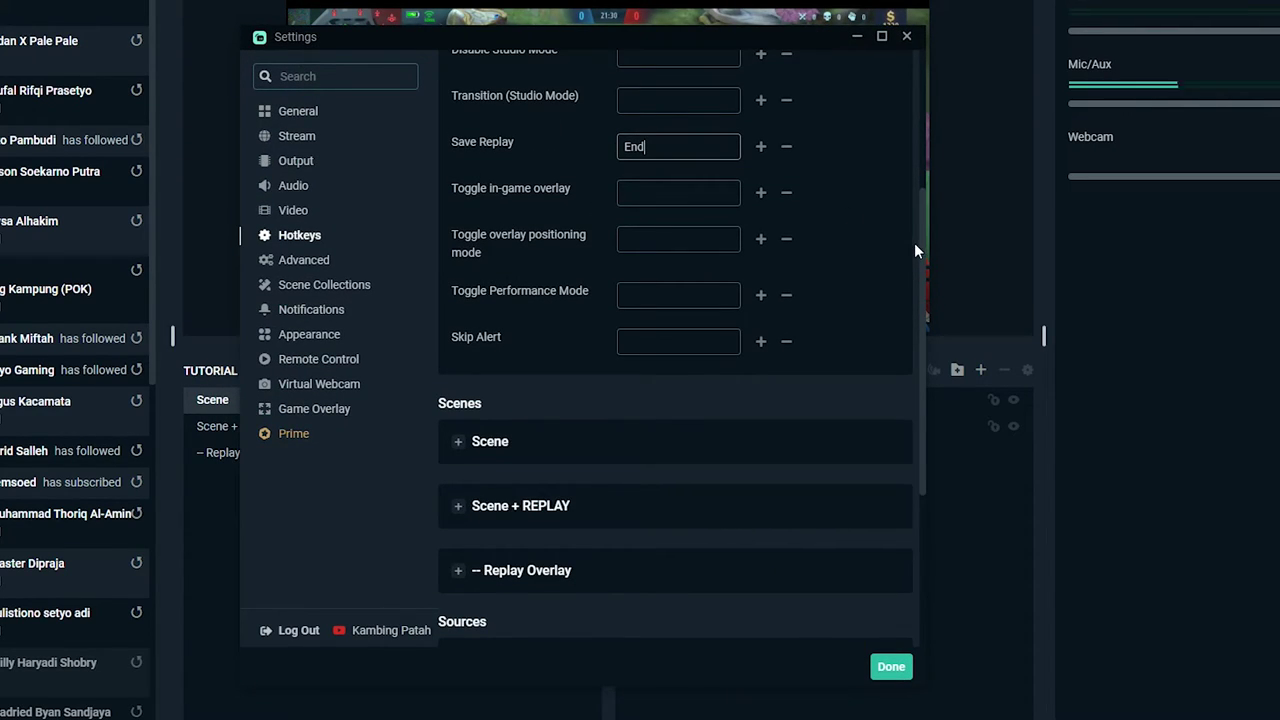
{"action": "left_click_drag", "start_coordinate": [920, 251], "coordinate": [923, 284]}
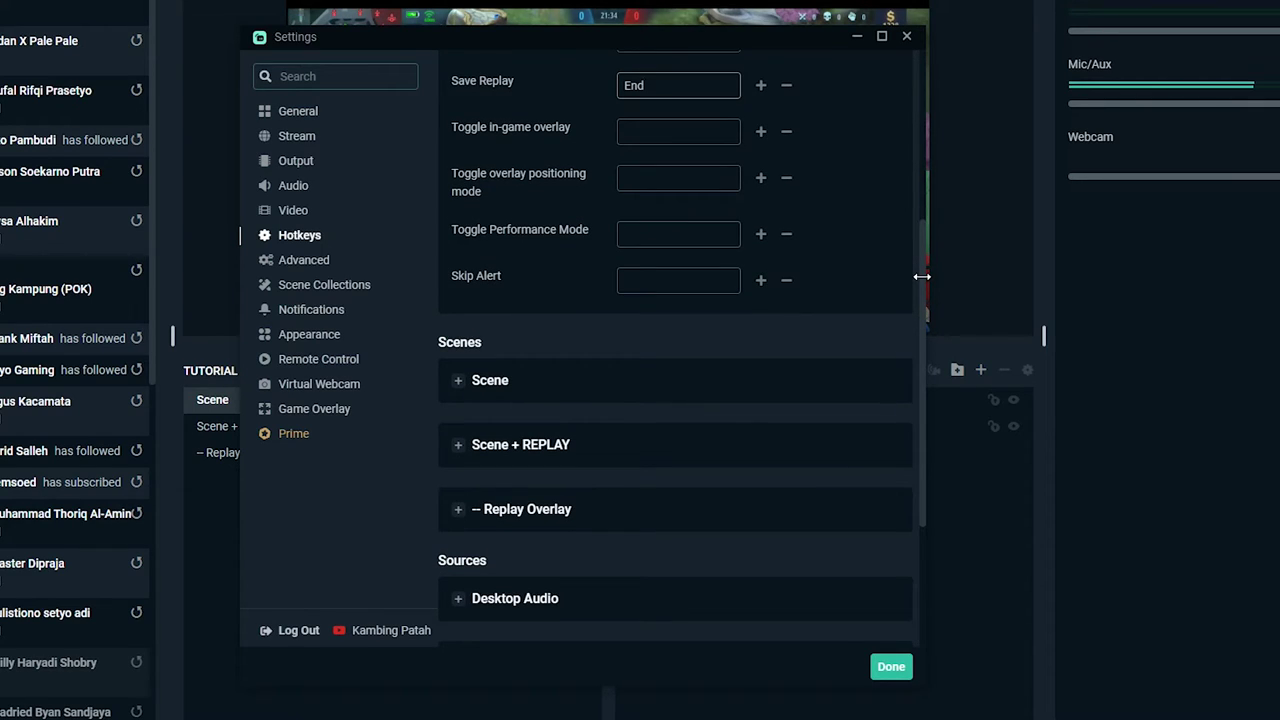
{"action": "scroll", "coordinate": [824, 303], "scroll_direction": "up", "scroll_amount": 2}
{"action": "scroll", "coordinate": [790, 296], "scroll_direction": "down", "scroll_amount": 1}
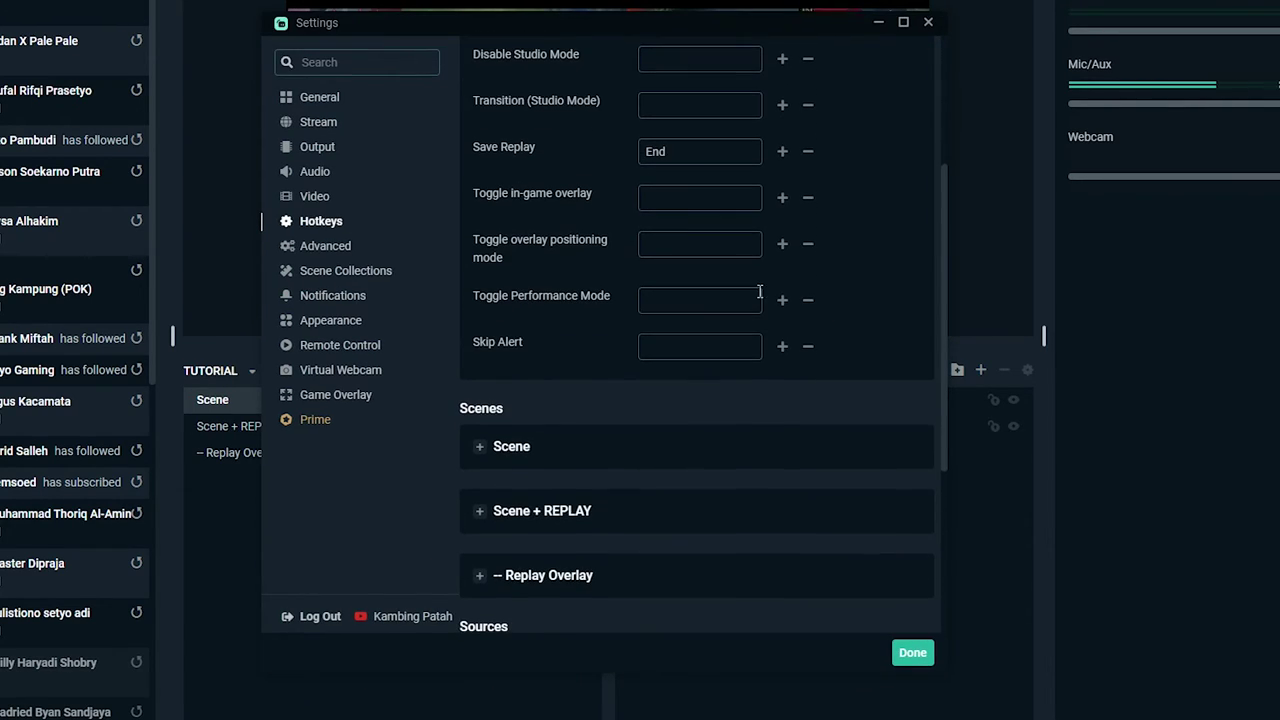
{"action": "left_click", "coordinate": [481, 450]}
{"action": "scroll", "coordinate": [854, 310], "scroll_direction": "down", "scroll_amount": 2}
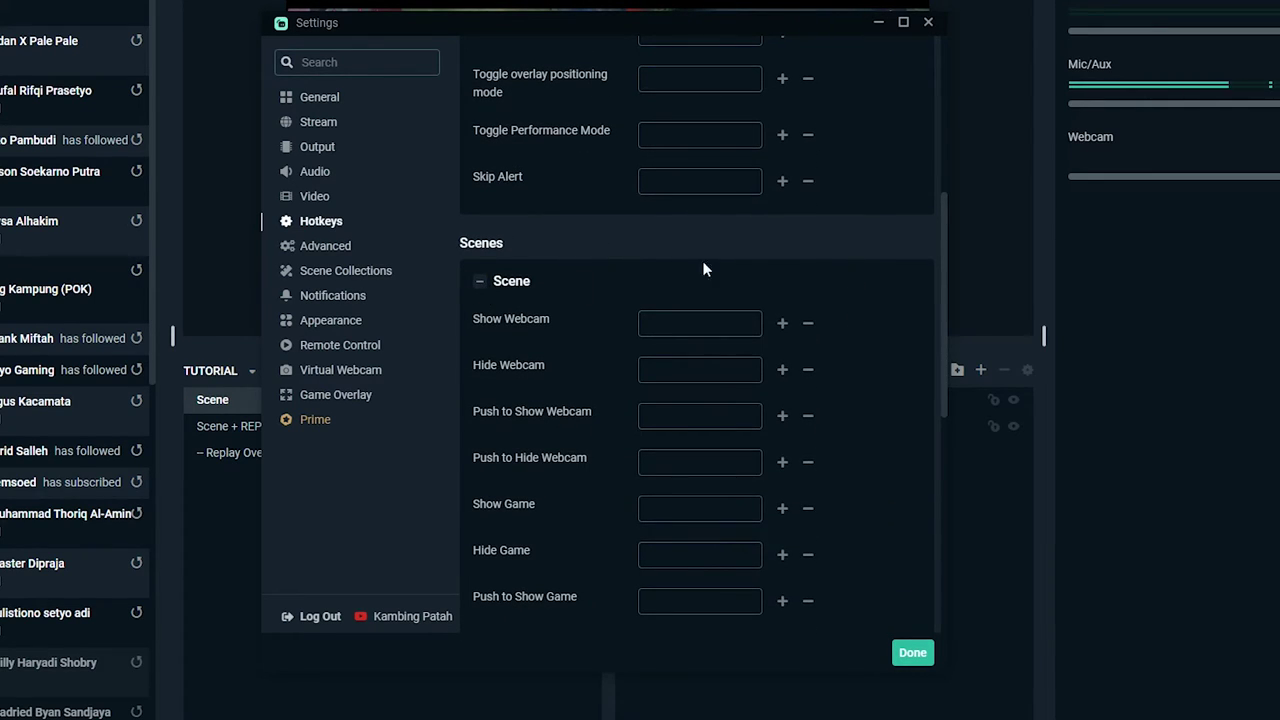
{"action": "scroll", "coordinate": [793, 280], "scroll_direction": "down", "scroll_amount": 3}
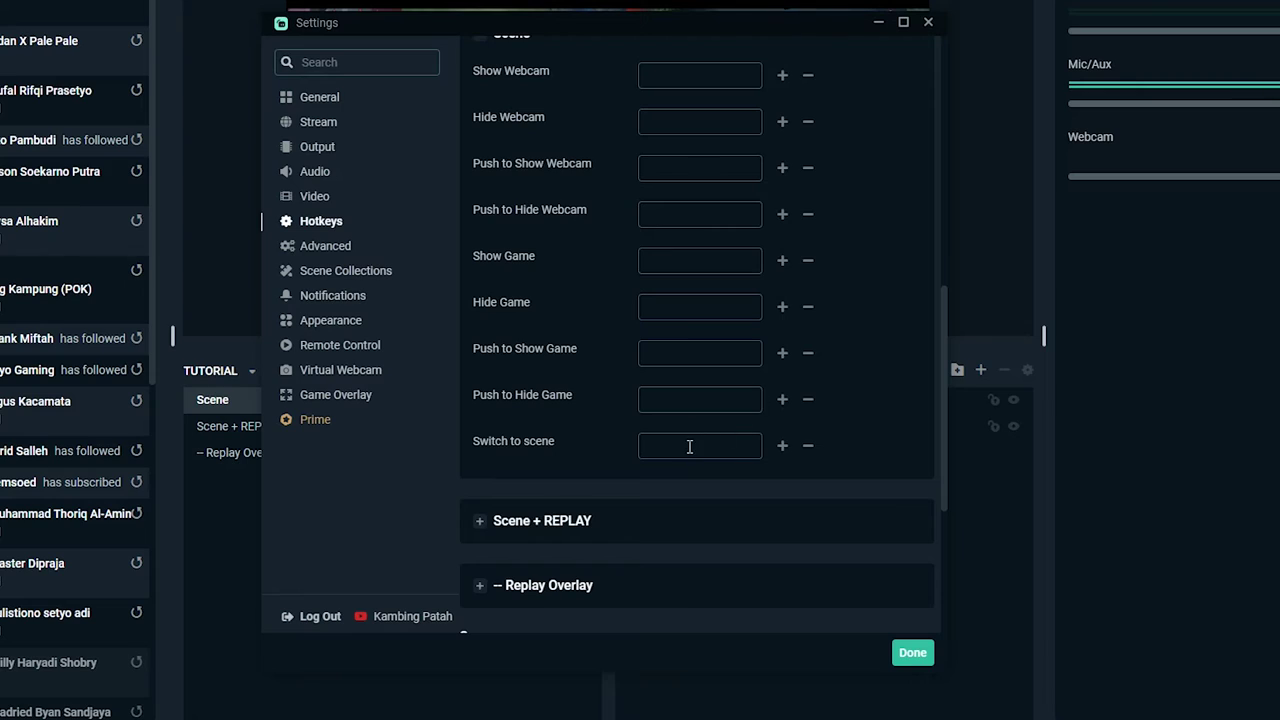
{"action": "key", "text": "Home"}
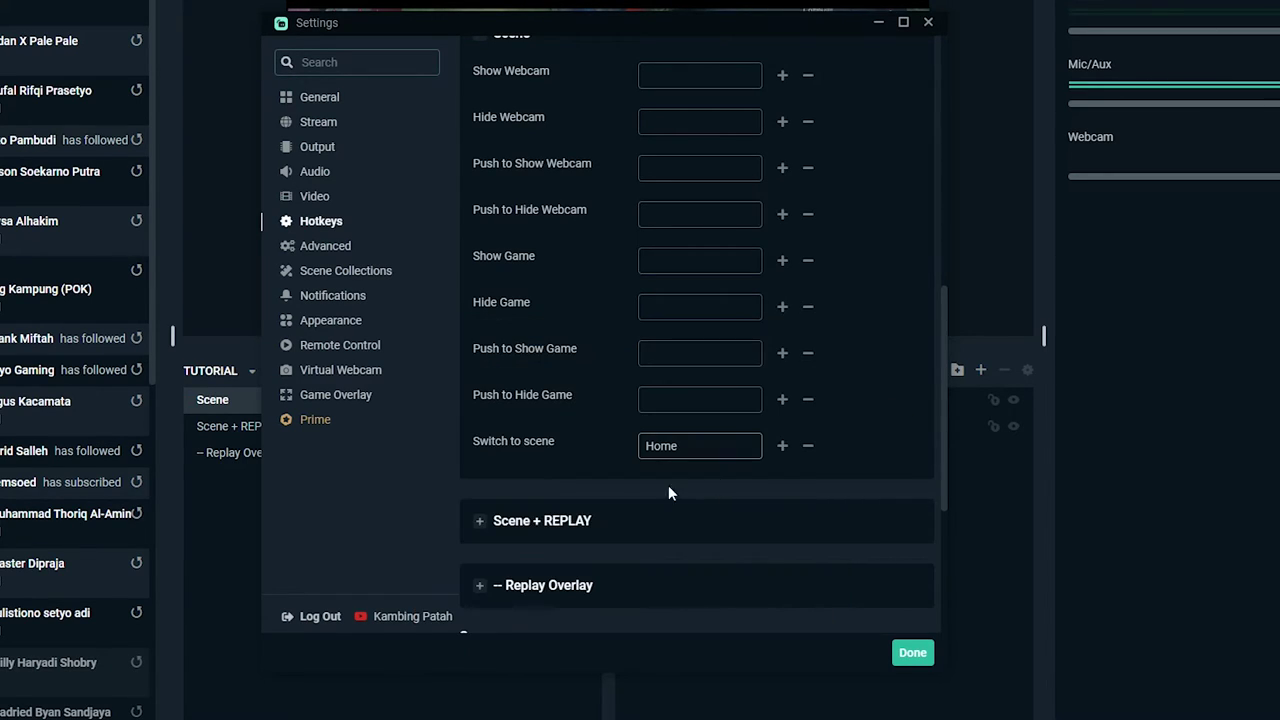
- Assign the Delete key as the Switch to scene hotkey for Scene + REPLAY
{"action": "left_click", "coordinate": [492, 535]}
{"action": "scroll", "coordinate": [672, 461], "scroll_direction": "down", "scroll_amount": 2}
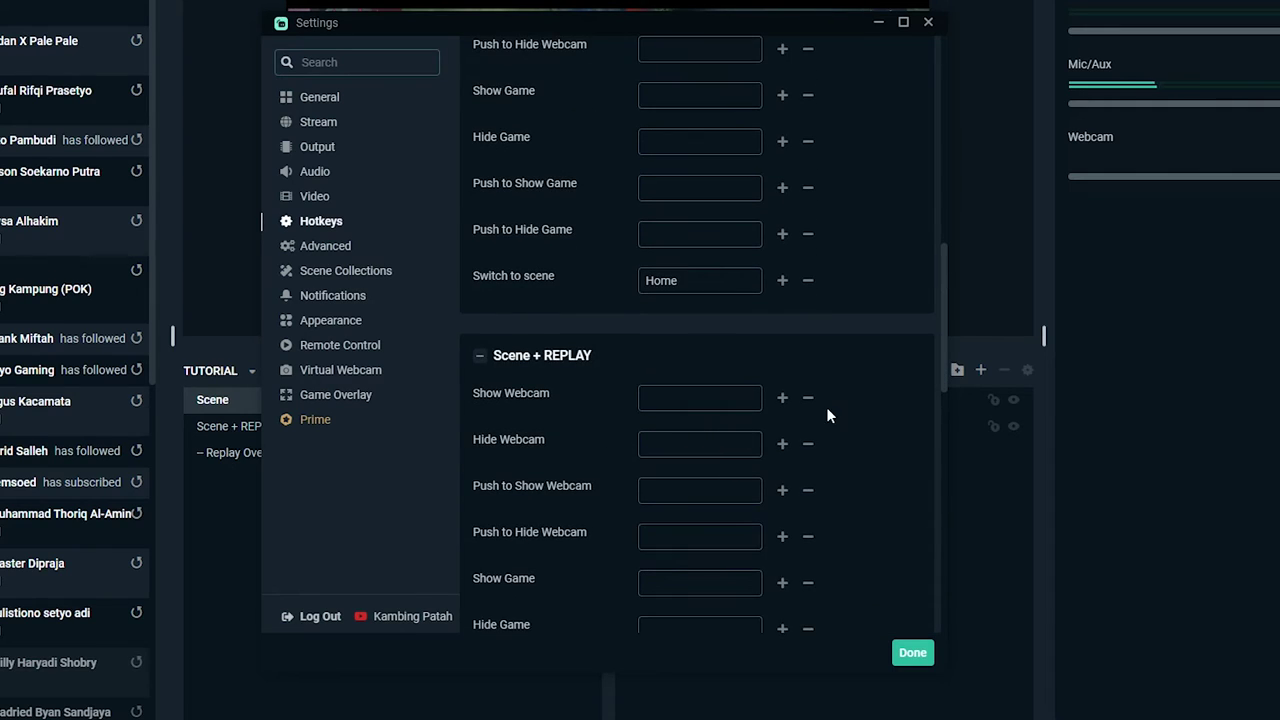
{"action": "scroll", "coordinate": [857, 389], "scroll_direction": "down", "scroll_amount": 6}
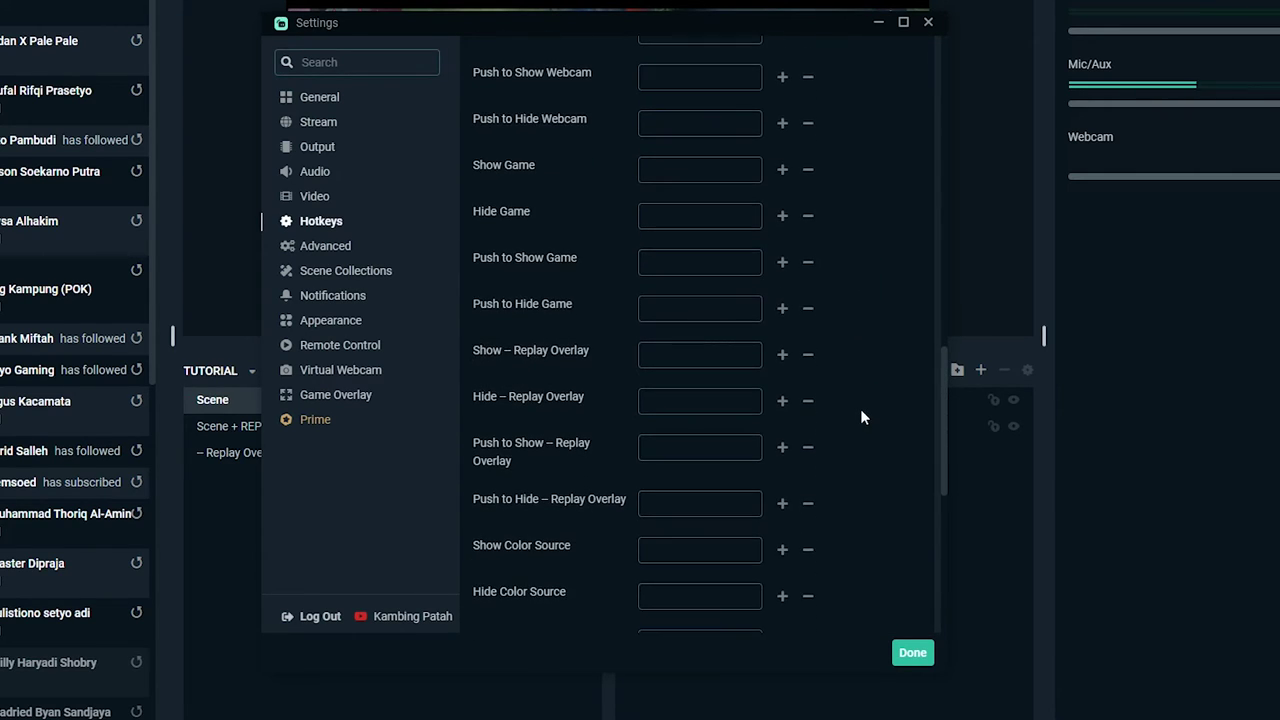
{"action": "scroll", "coordinate": [800, 460], "scroll_direction": "down", "scroll_amount": 3}
{"action": "left_click", "coordinate": [680, 406]}
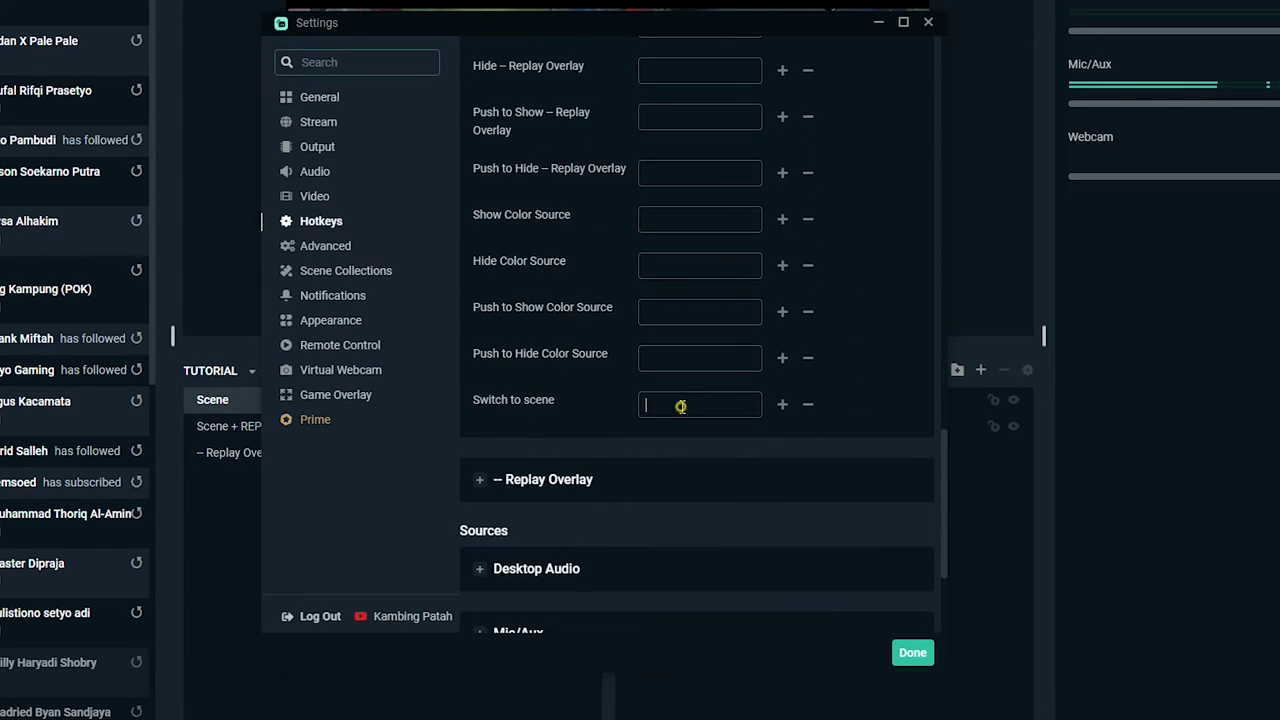
{"action": "key", "text": "Delete"}
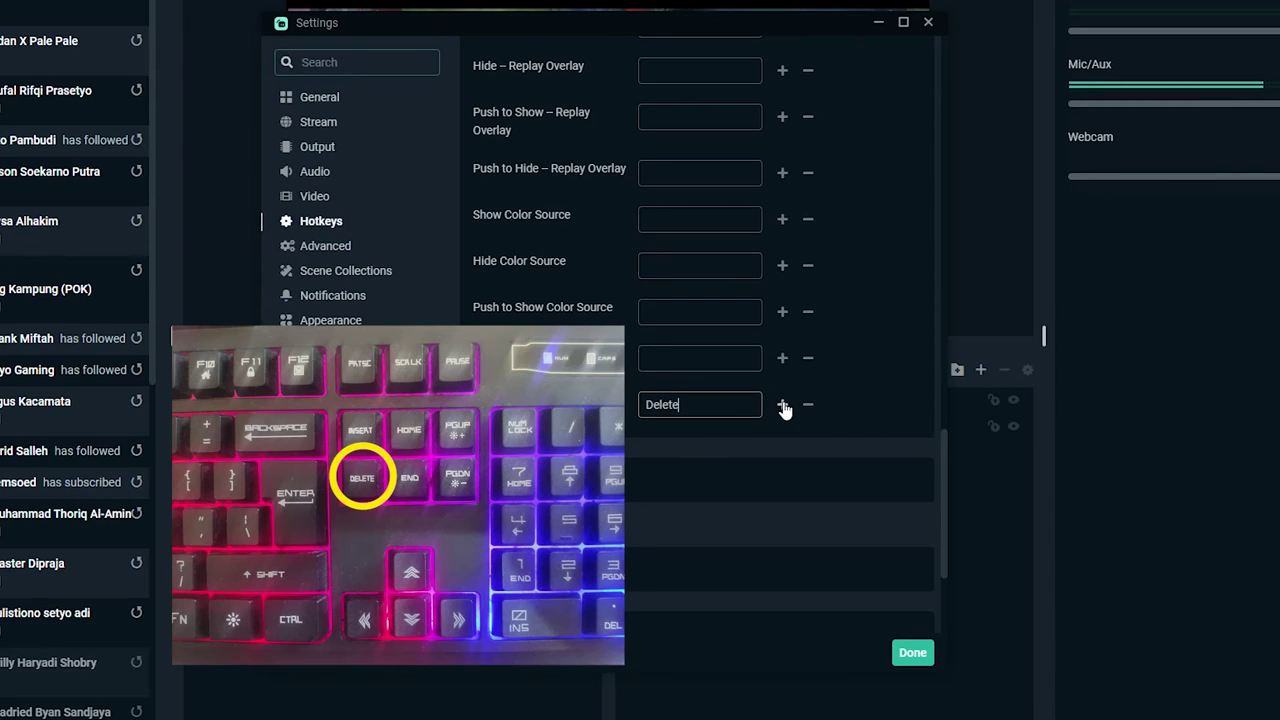
- Make sure Automatically start replay buffer when streaming is enabled in the general settings, and close the settings
{"action": "scroll", "coordinate": [800, 415], "scroll_direction": "up", "scroll_amount": 9}
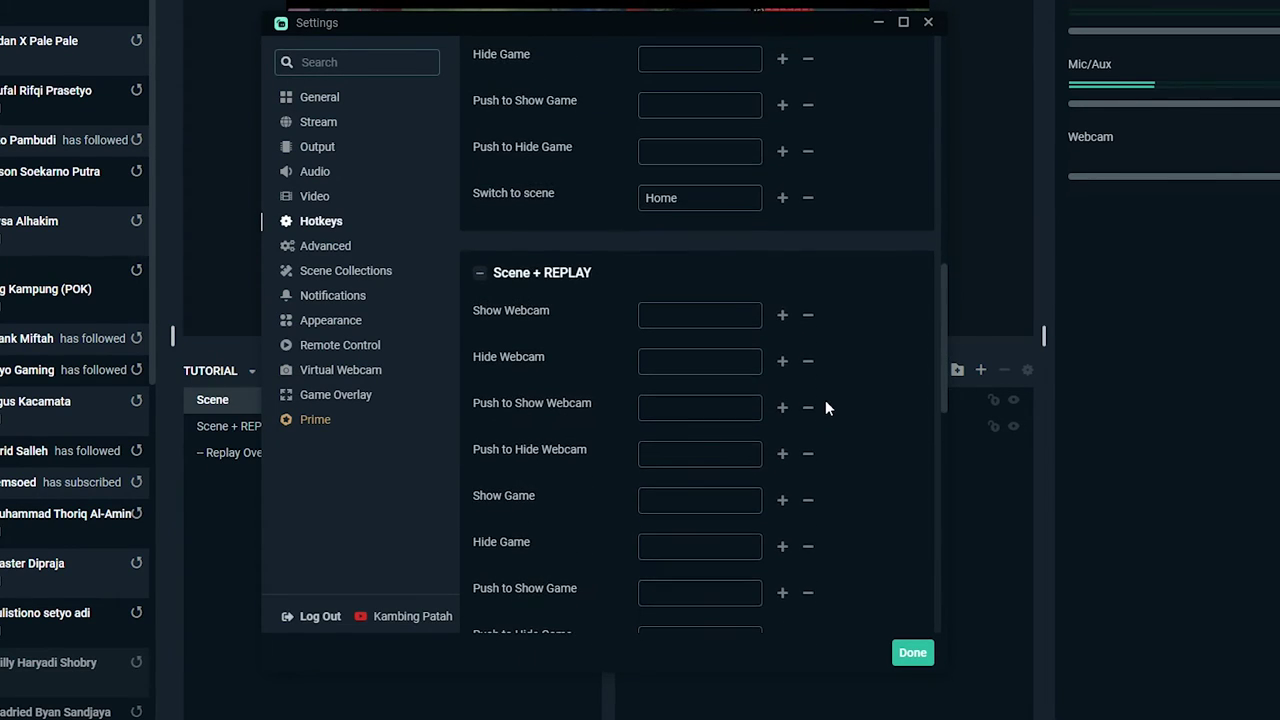
{"action": "scroll", "coordinate": [835, 393], "scroll_direction": "up", "scroll_amount": 5}
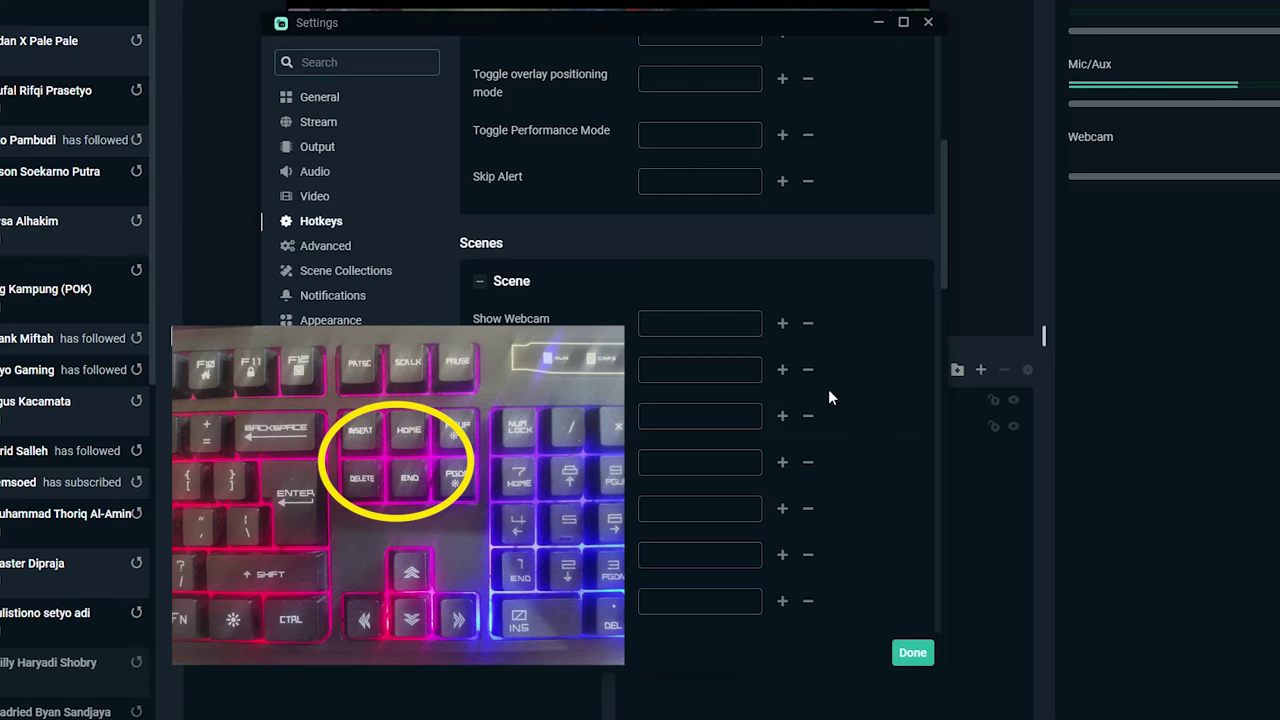
{"action": "scroll", "coordinate": [828, 398], "scroll_direction": "up", "scroll_amount": 3}
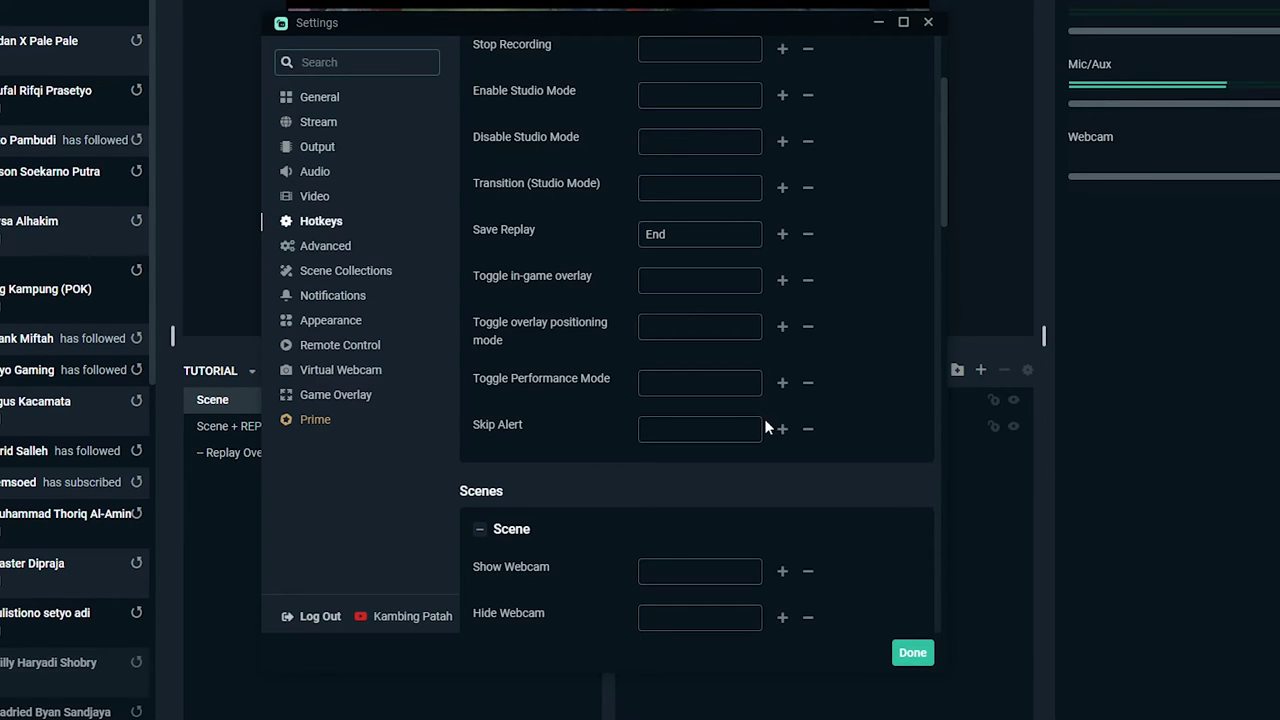
{"action": "scroll", "coordinate": [766, 423], "scroll_direction": "down", "scroll_amount": 2}
{"action": "scroll", "coordinate": [880, 300], "scroll_direction": "up", "scroll_amount": 4}
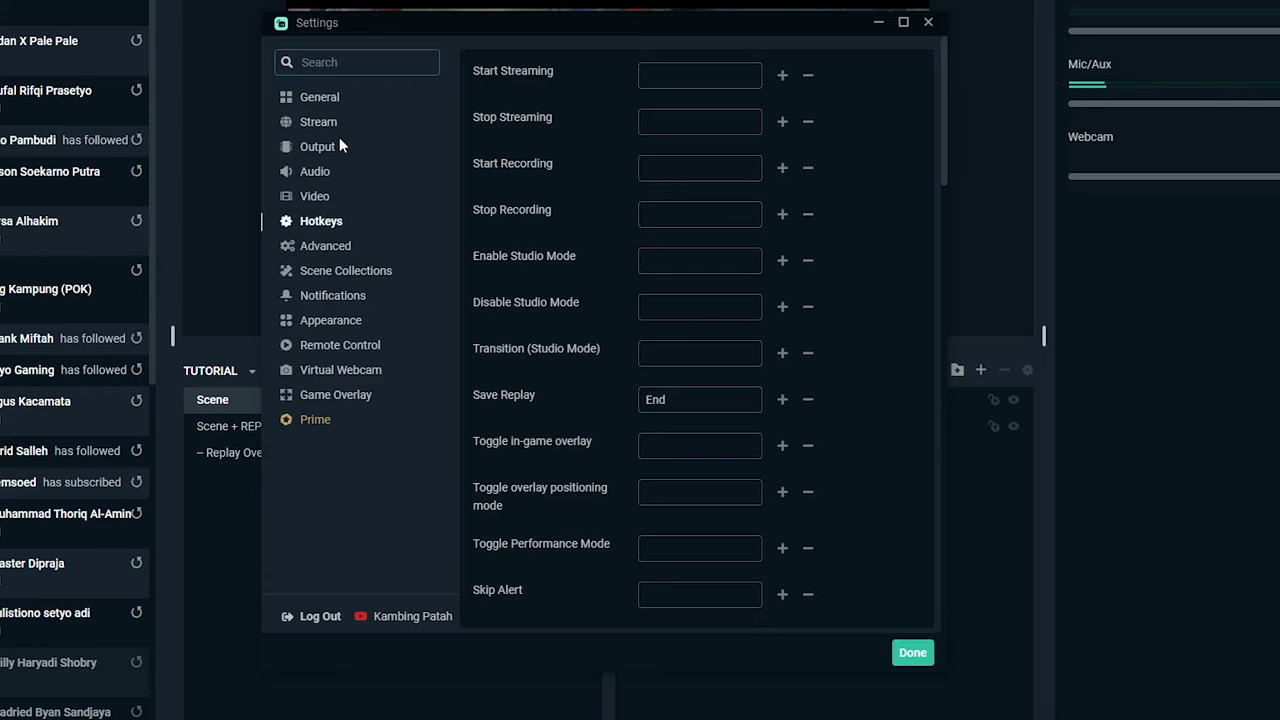
{"action": "left_click", "coordinate": [325, 100]}
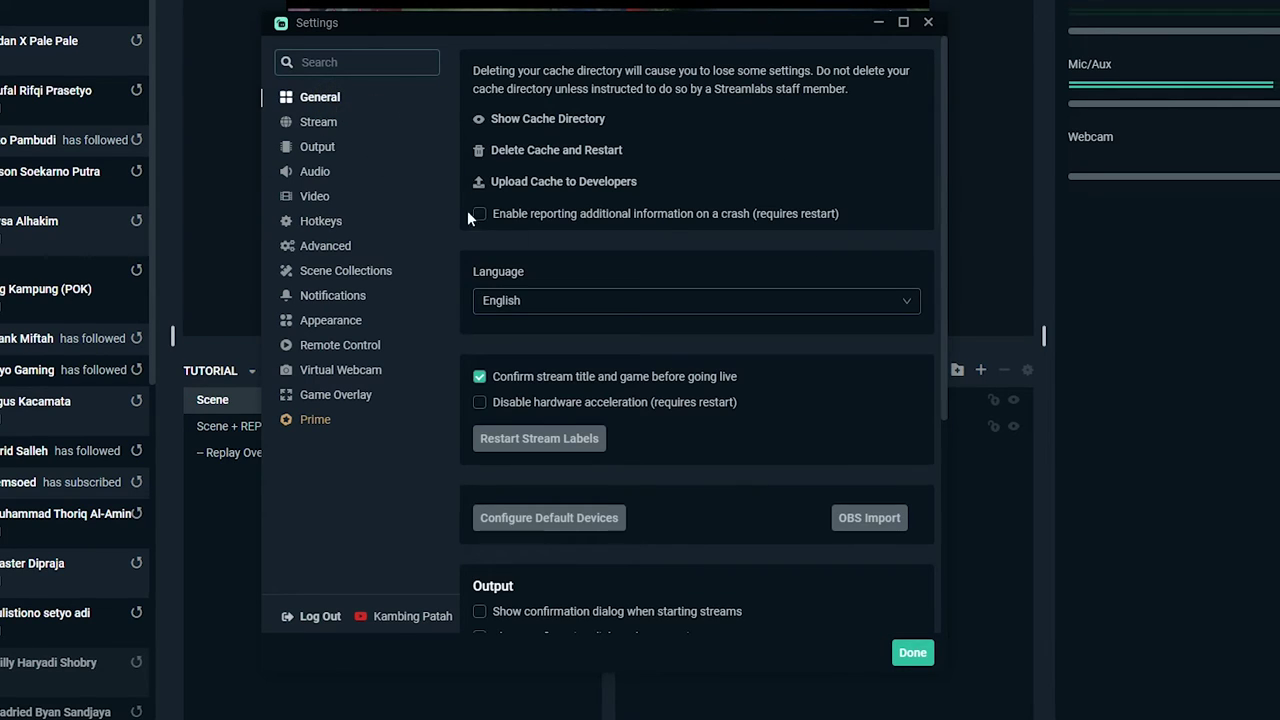
{"action": "scroll", "coordinate": [755, 245], "scroll_direction": "down", "scroll_amount": 4}
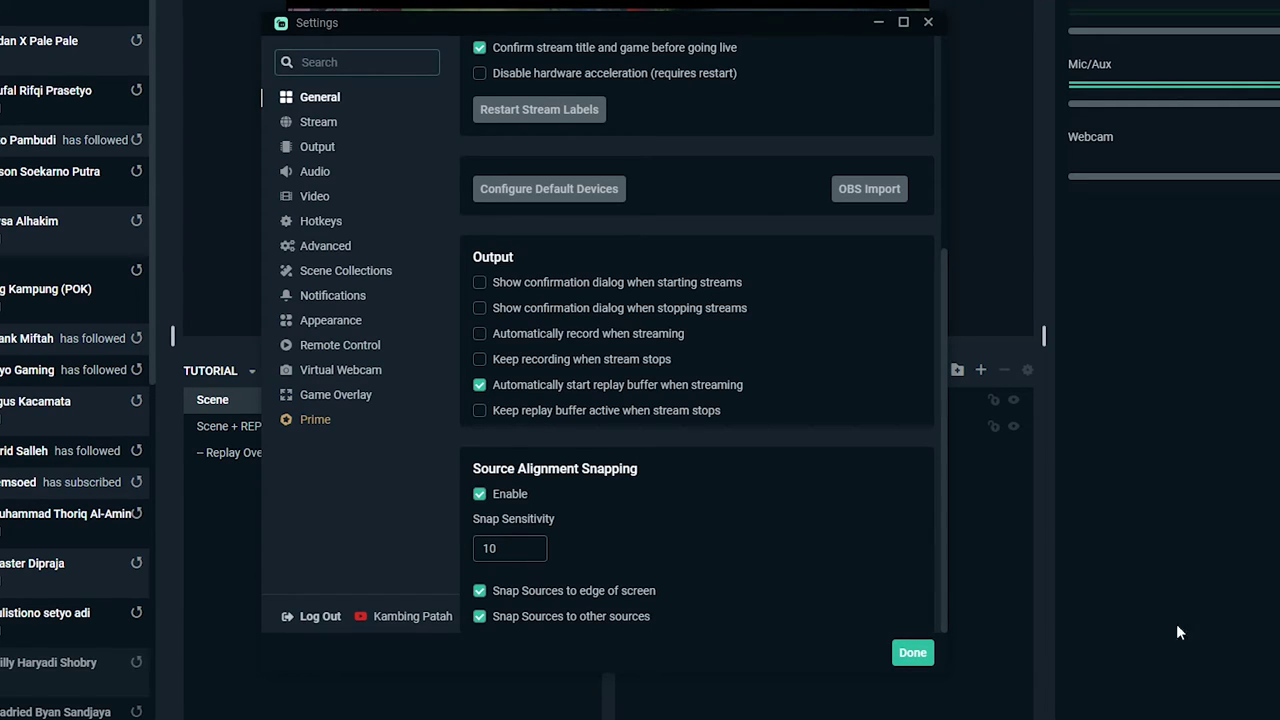
{"action": "left_click", "coordinate": [530, 395]}
{"action": "left_click", "coordinate": [541, 396]}
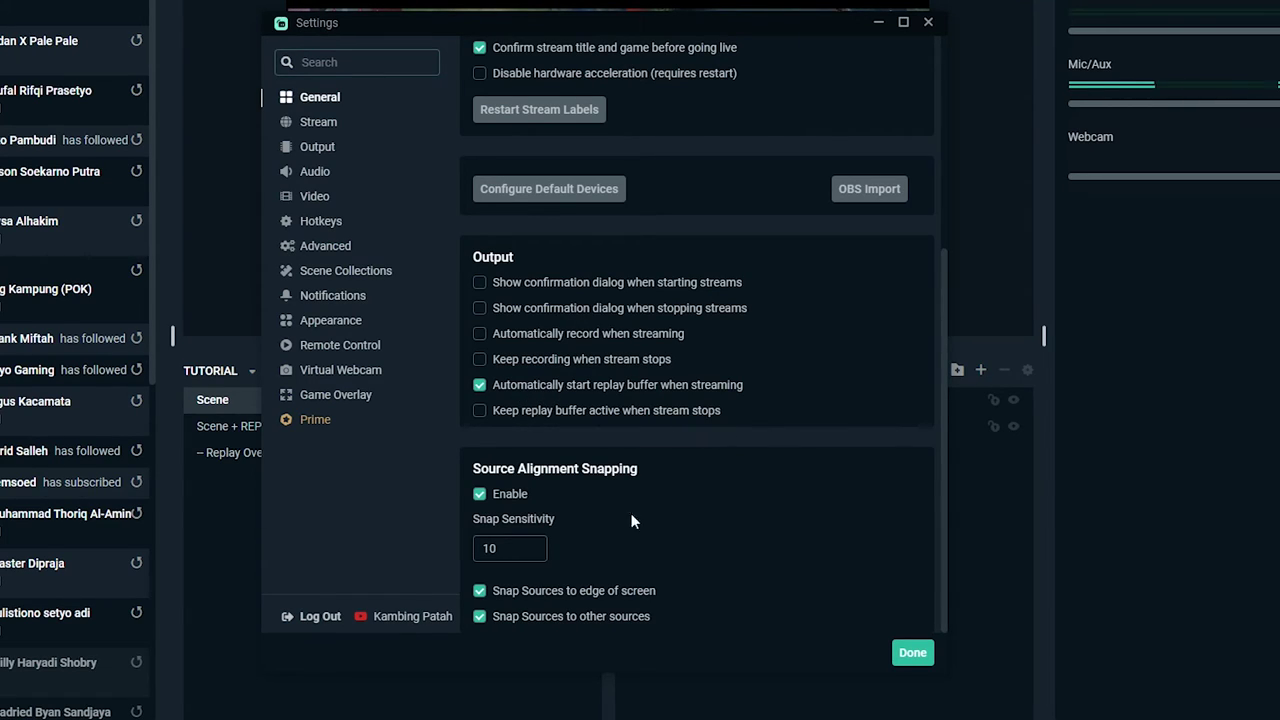
{"action": "left_click", "coordinate": [913, 652]}
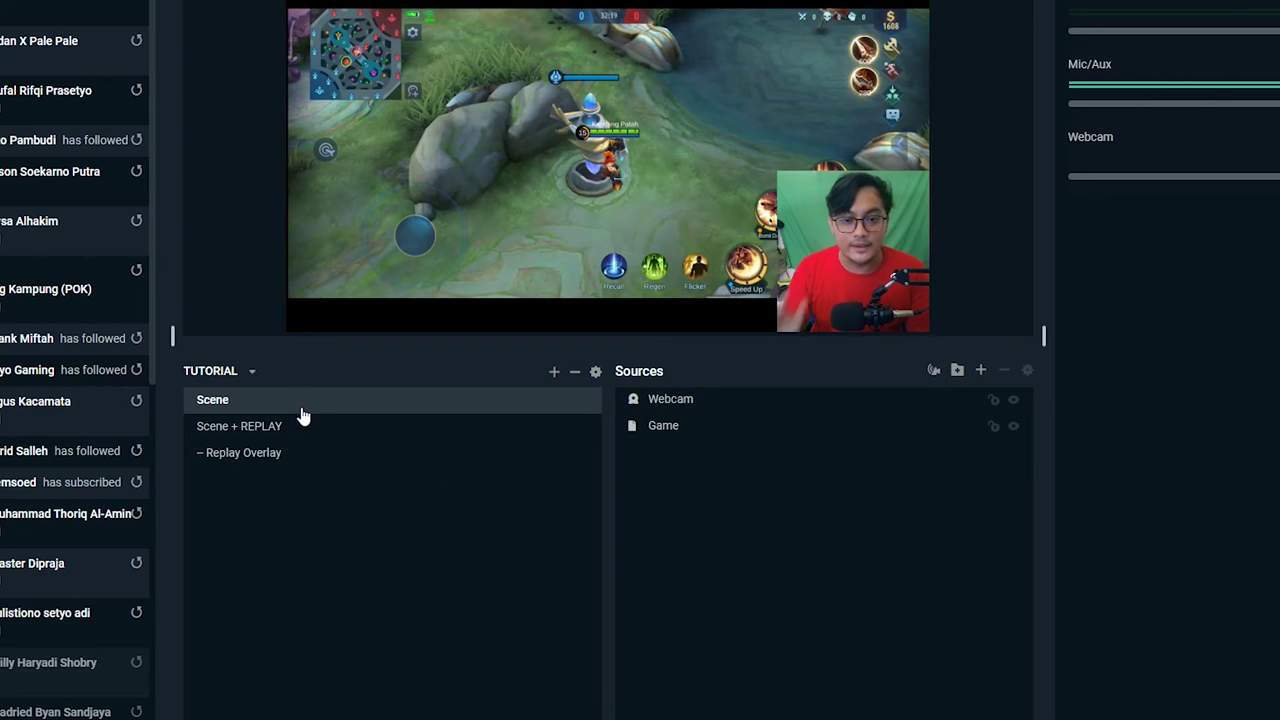
- Test the replay setup by switching between Scene and Scene + REPLAY, ending on Scene
{"action": "left_click", "coordinate": [335, 429]}
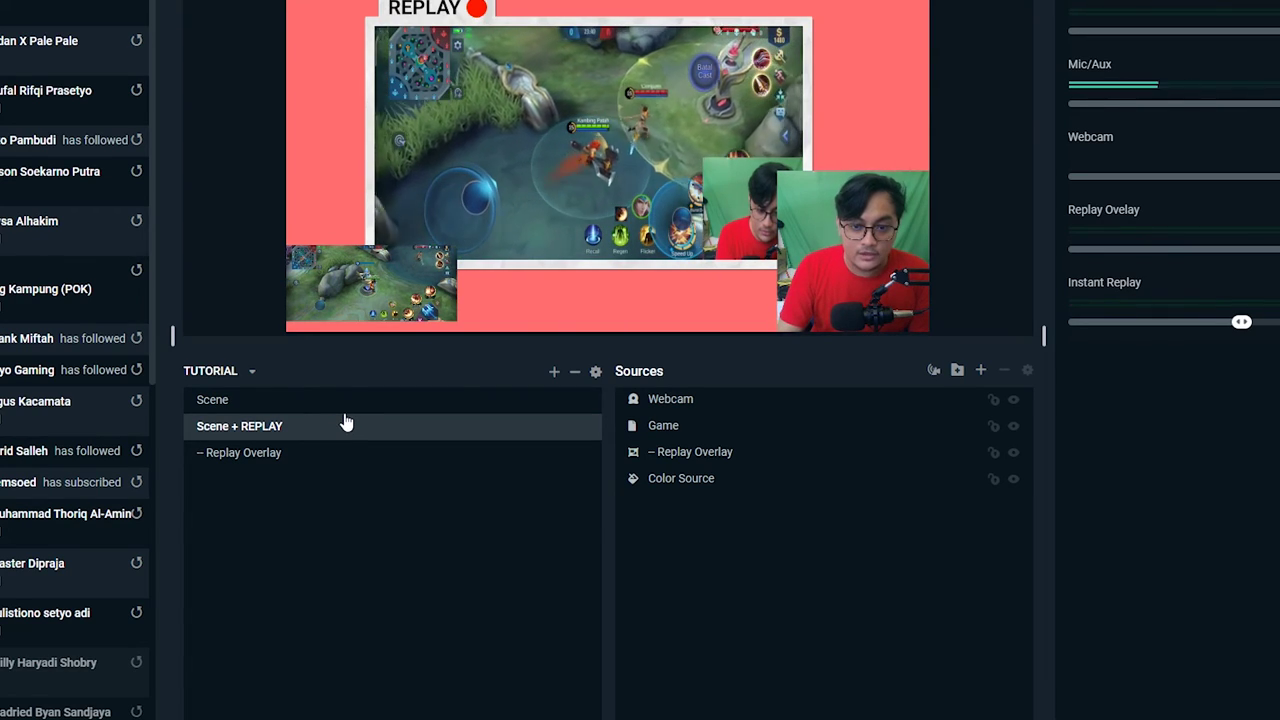
{"action": "key", "text": "Up"}
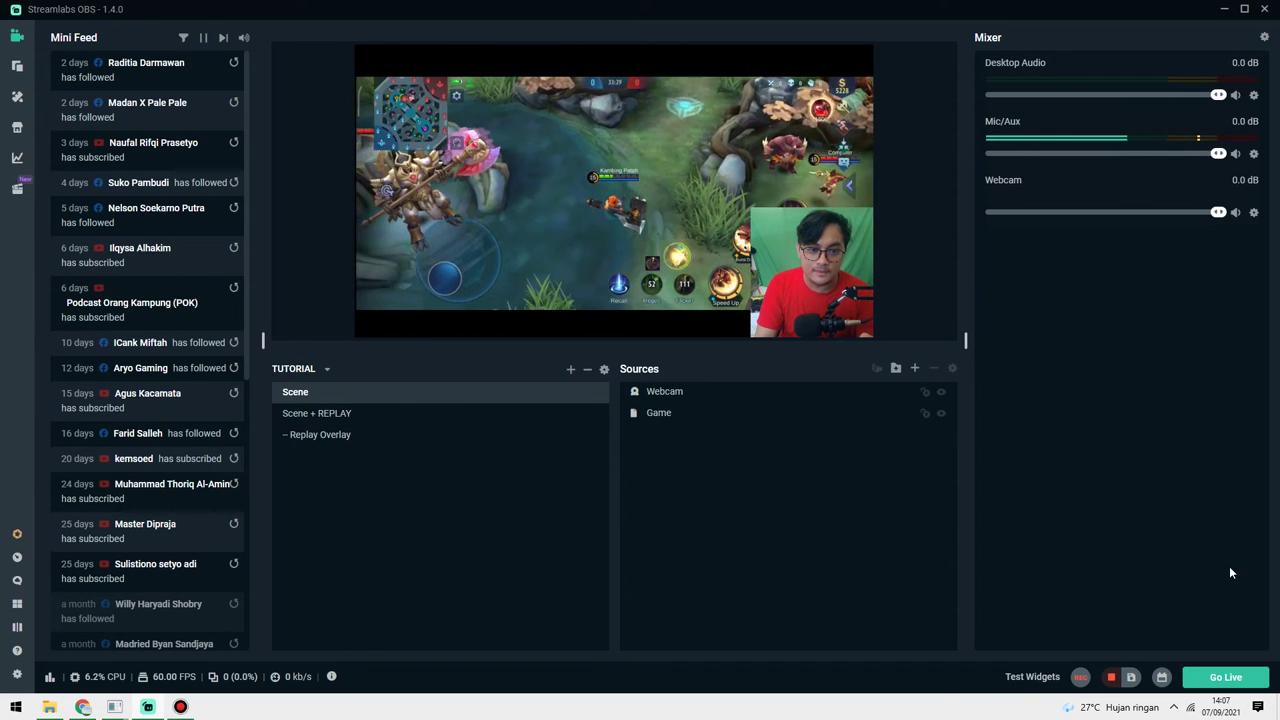
{"action": "key", "text": "Delete"}
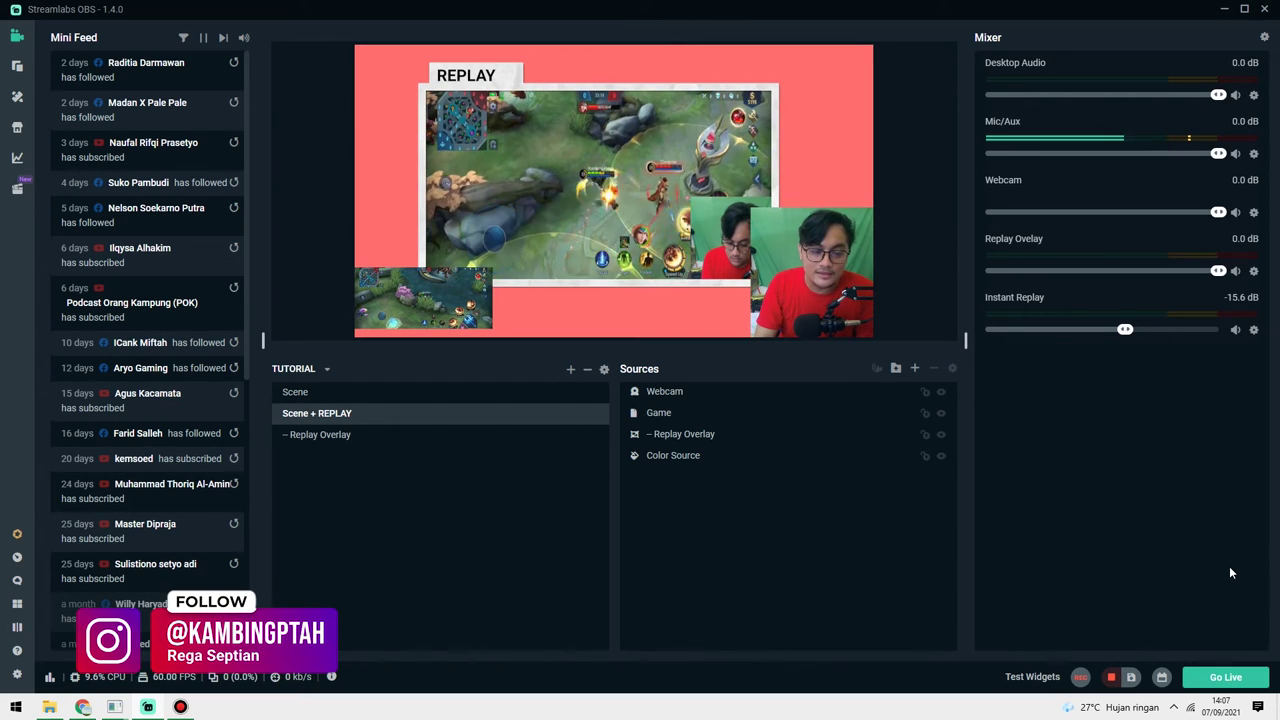
{"action": "key", "text": "F1"}
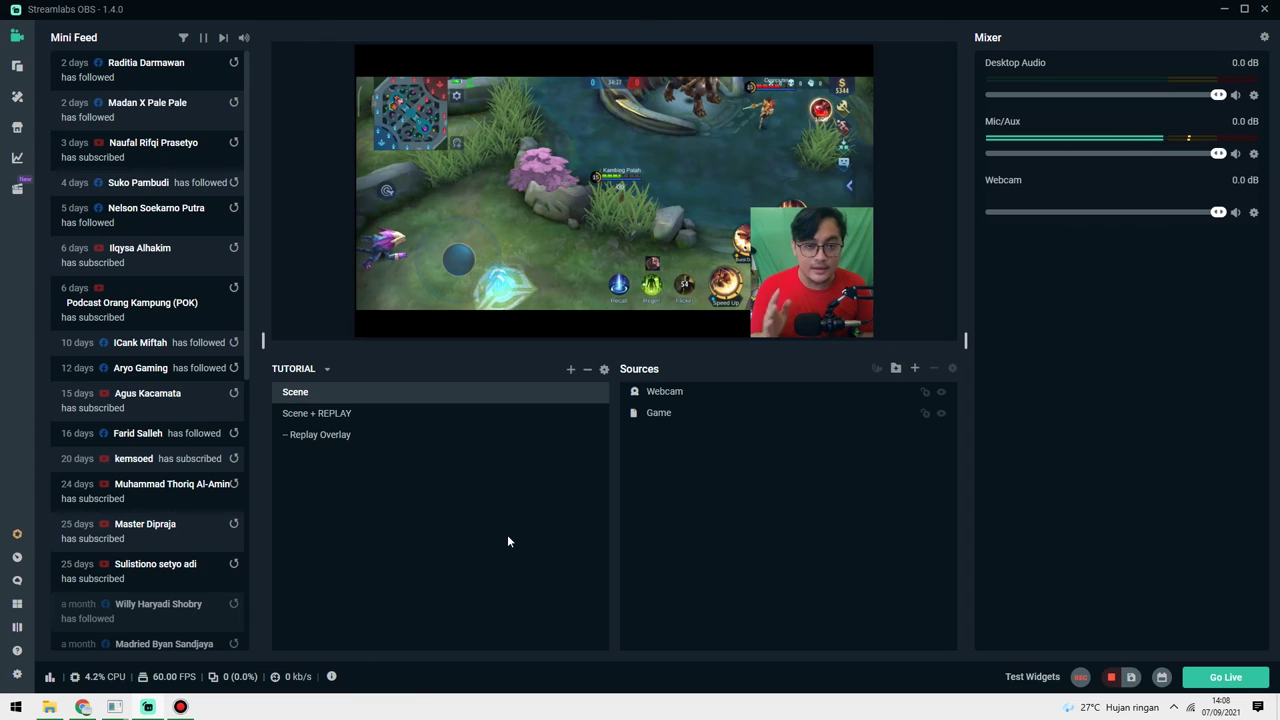
- Switch to File Explorer and open the Streamlabs OBS Record folder on the App&Game (E:) drive
{"action": "left_click", "coordinate": [49, 707]}
{"action": "right_click", "coordinate": [452, 279]}
{"action": "left_click", "coordinate": [62, 325]}
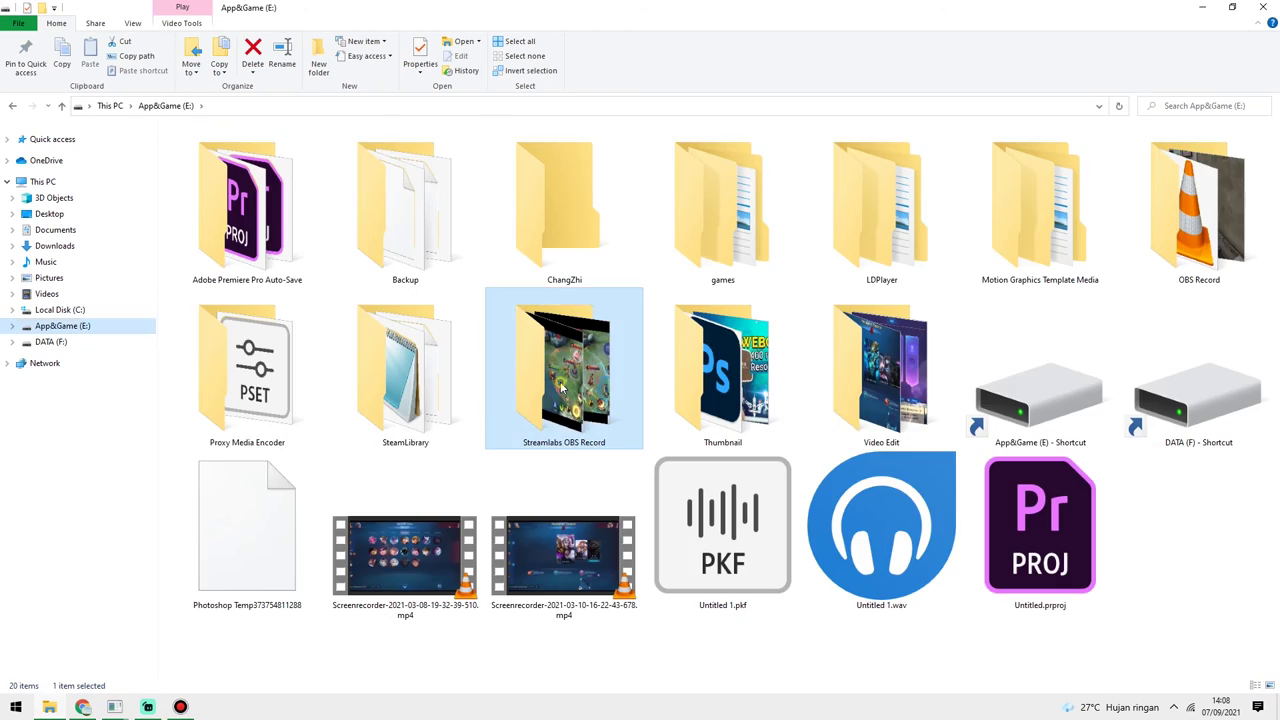
{"action": "double_click", "coordinate": [543, 370]}
{"action": "right_click", "coordinate": [814, 352]}
{"action": "left_click", "coordinate": [851, 404]}
- Play Replay_2021-09-07_14-07-21.mp4 in VLC at 125% volume, close the player, and clear the file selection
{"action": "double_click", "coordinate": [205, 262]}
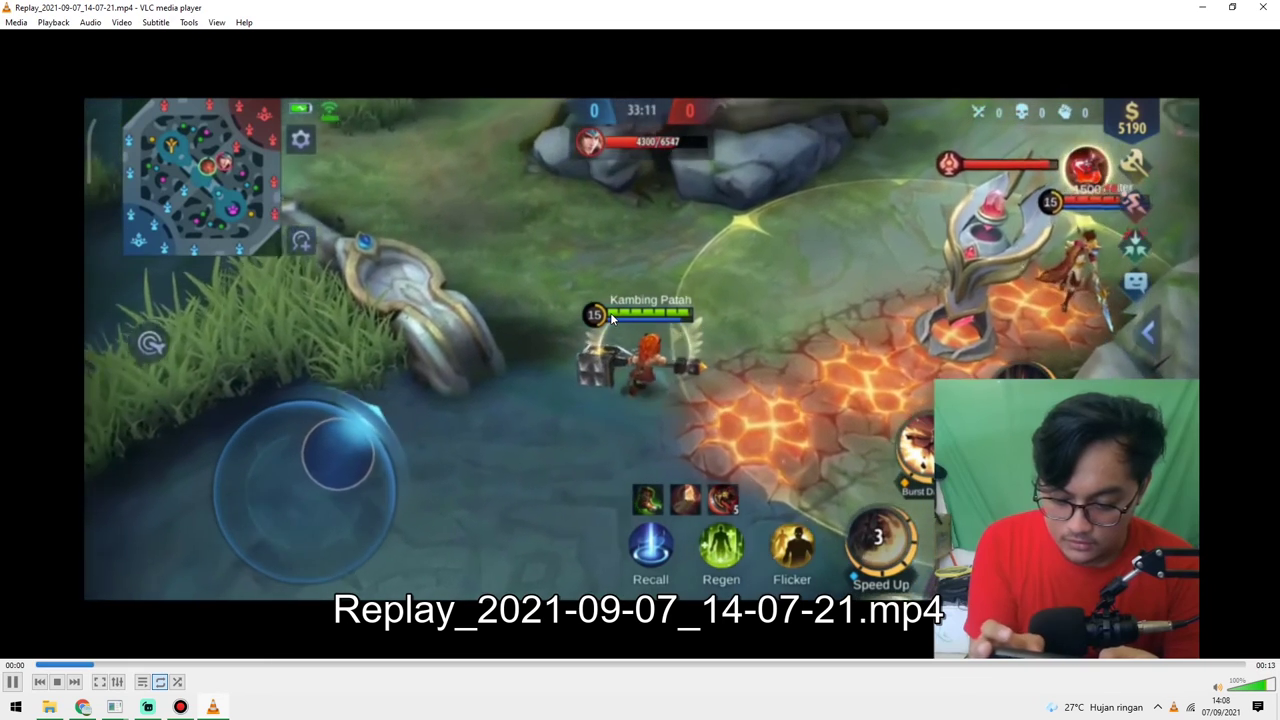
{"action": "scroll", "coordinate": [842, 303], "scroll_direction": "up", "scroll_amount": 5}
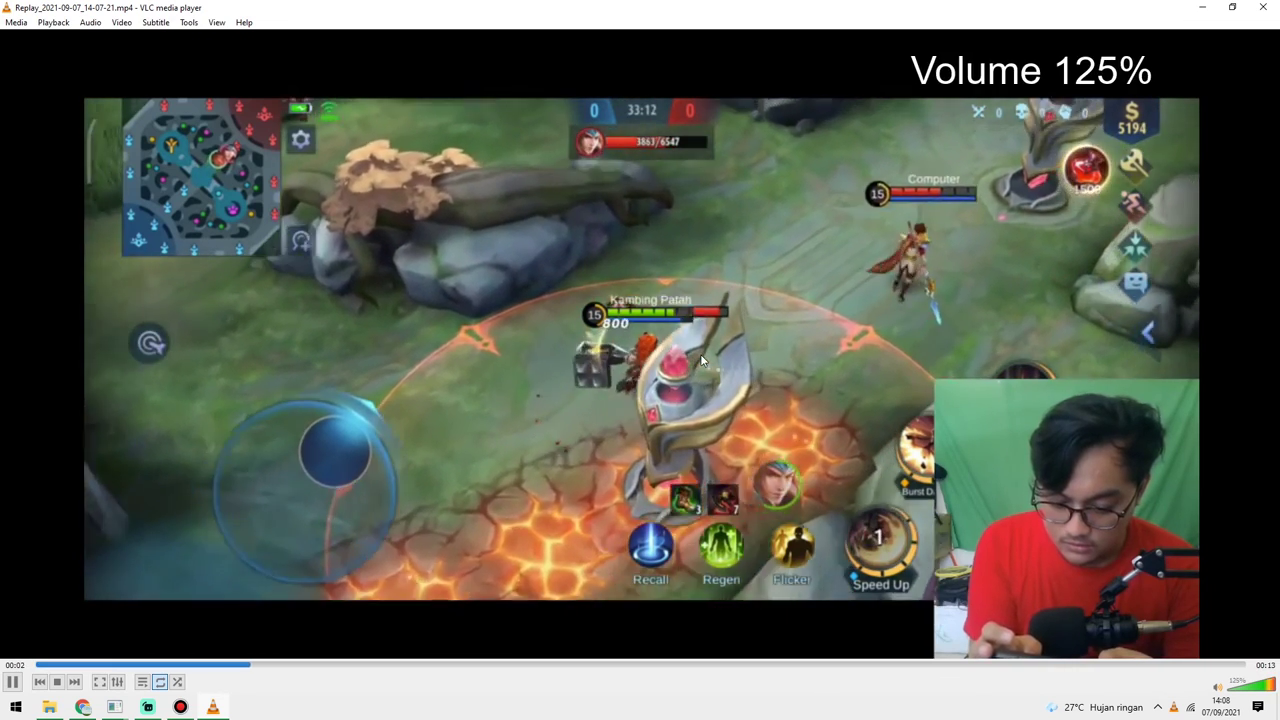
{"action": "left_click", "coordinate": [1263, 7]}
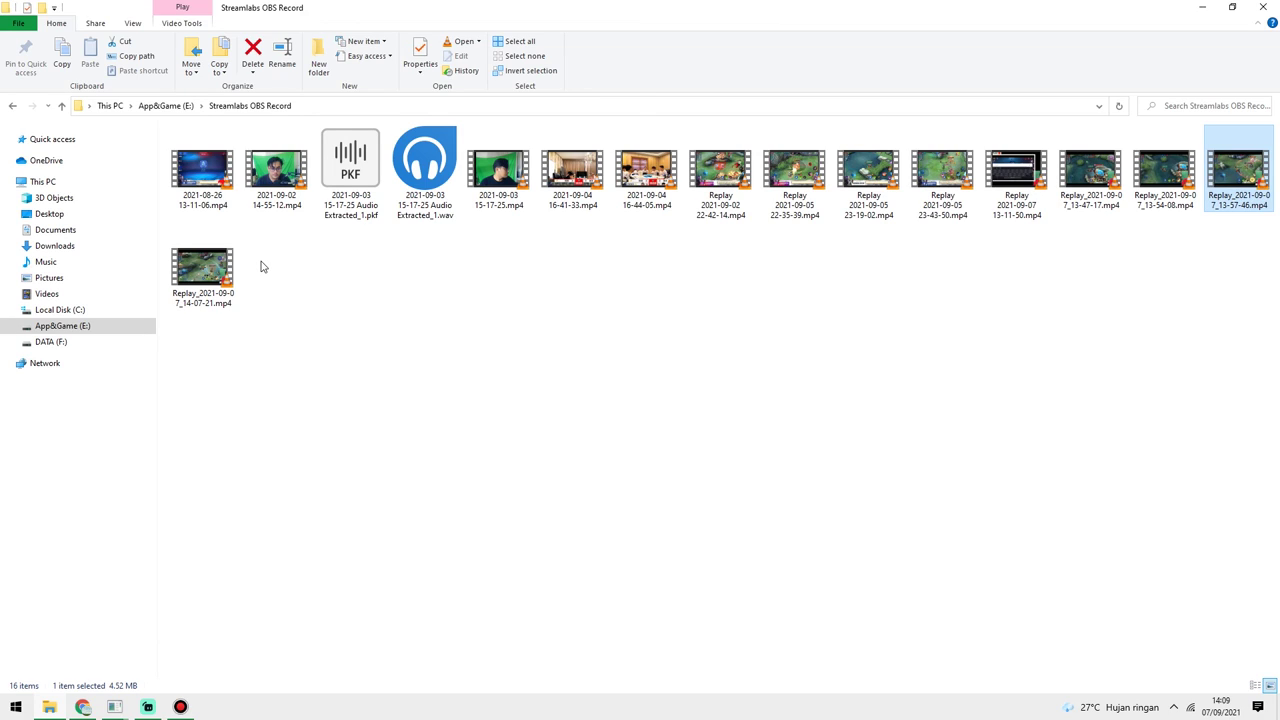
{"action": "left_click", "coordinate": [434, 310]}
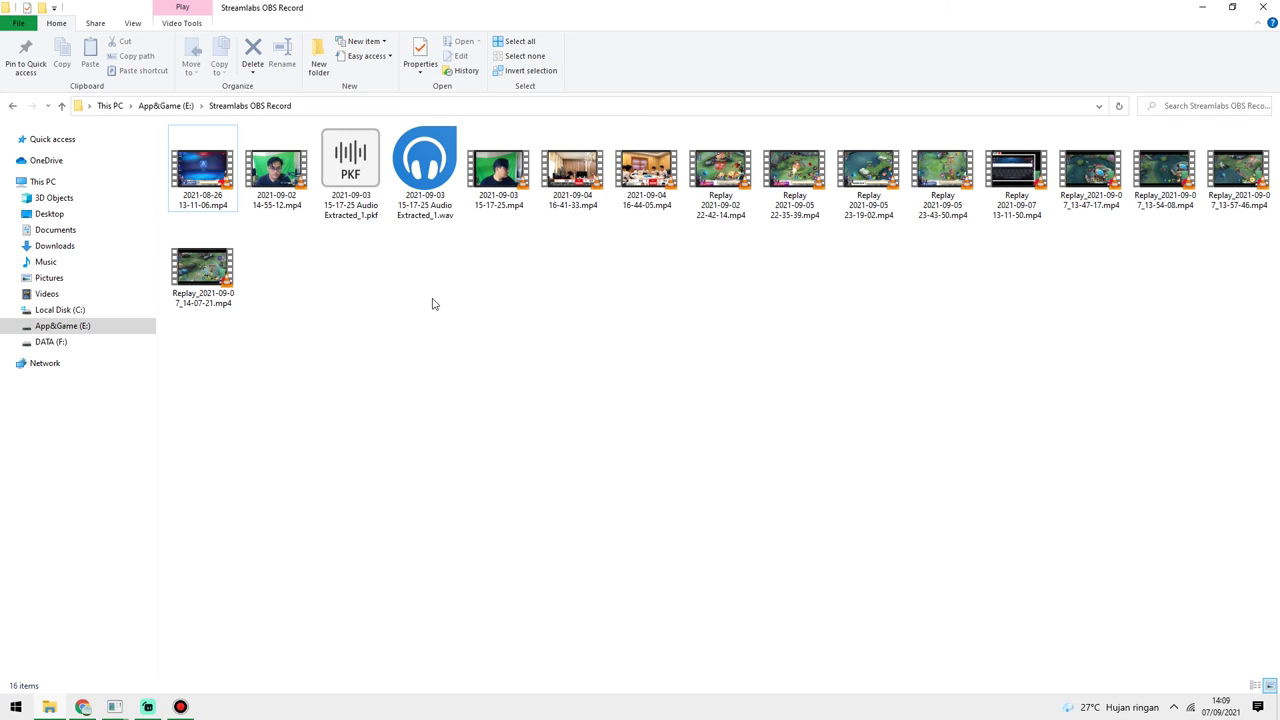